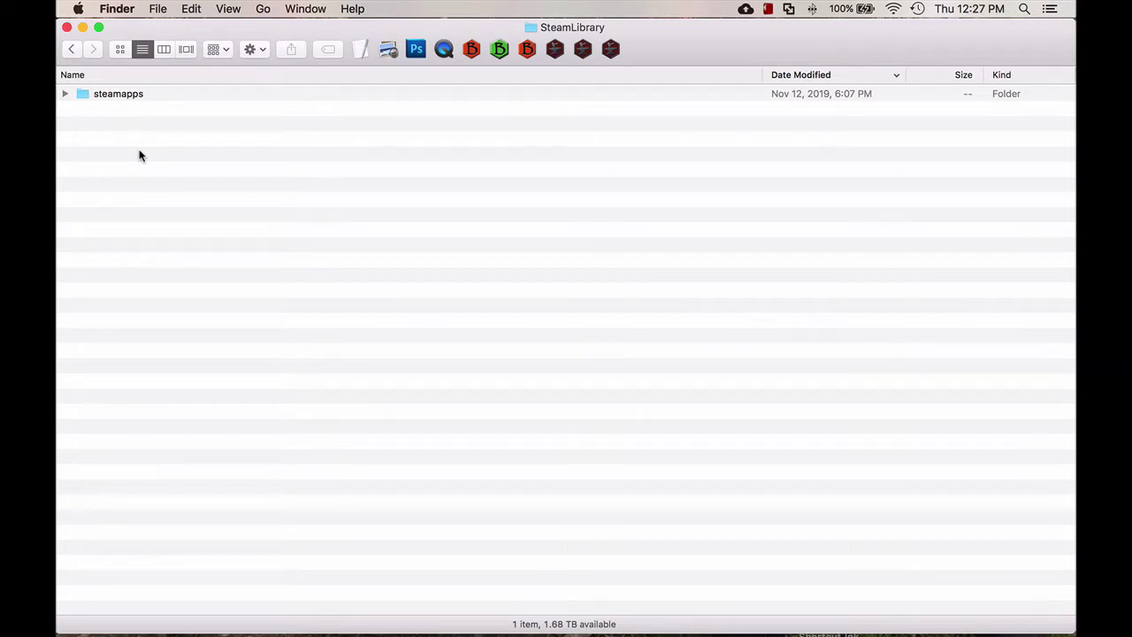
Step: Navigate steamapps > common > Shadowrun Returns and select Shadowrun.app
key(Down)
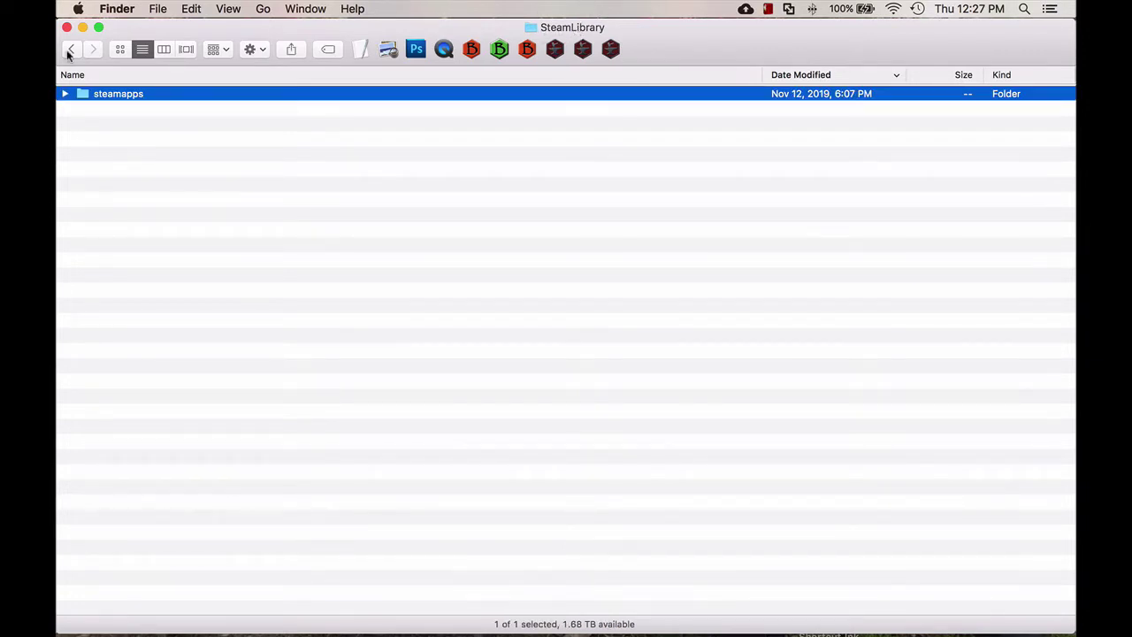
double_click(96, 93)
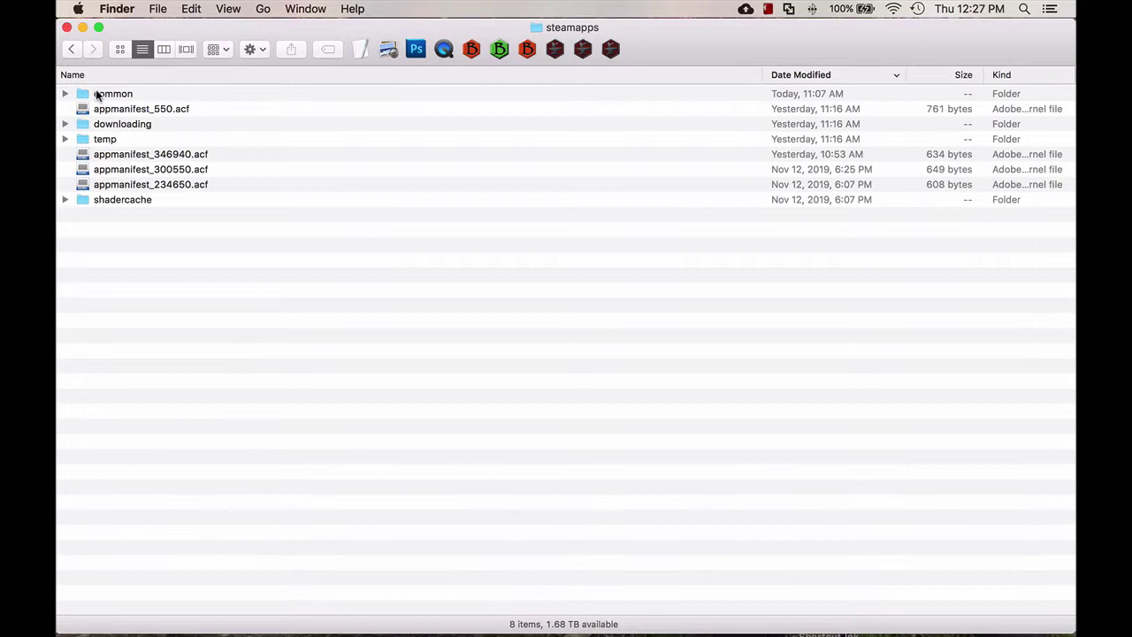
click(97, 94)
double_click(97, 94)
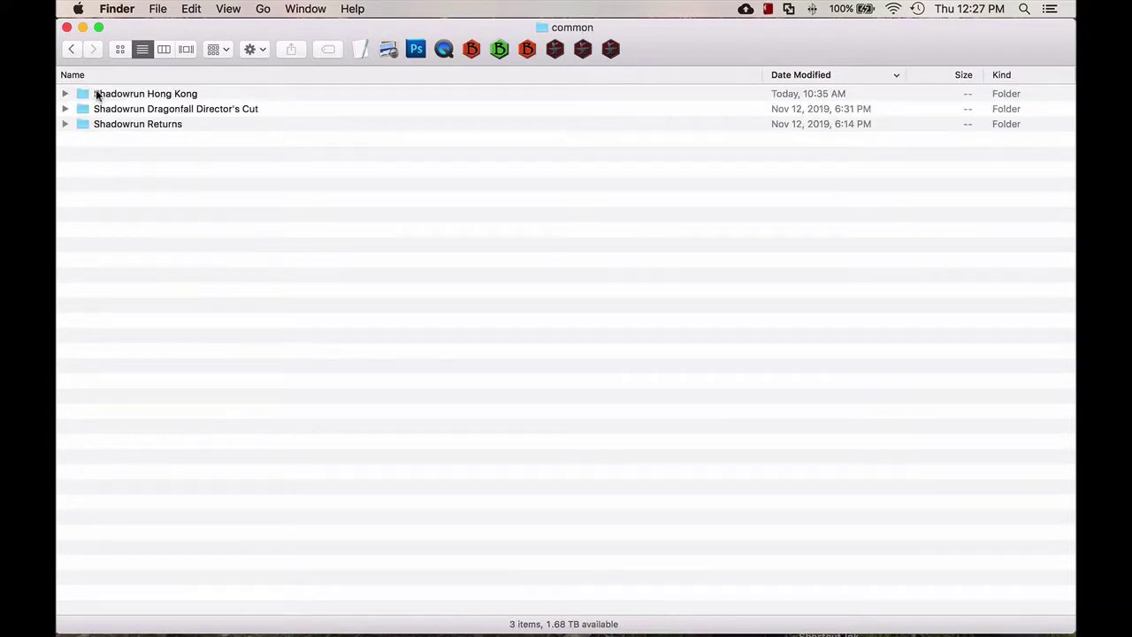
click(98, 94)
key(Down)
key(Down)
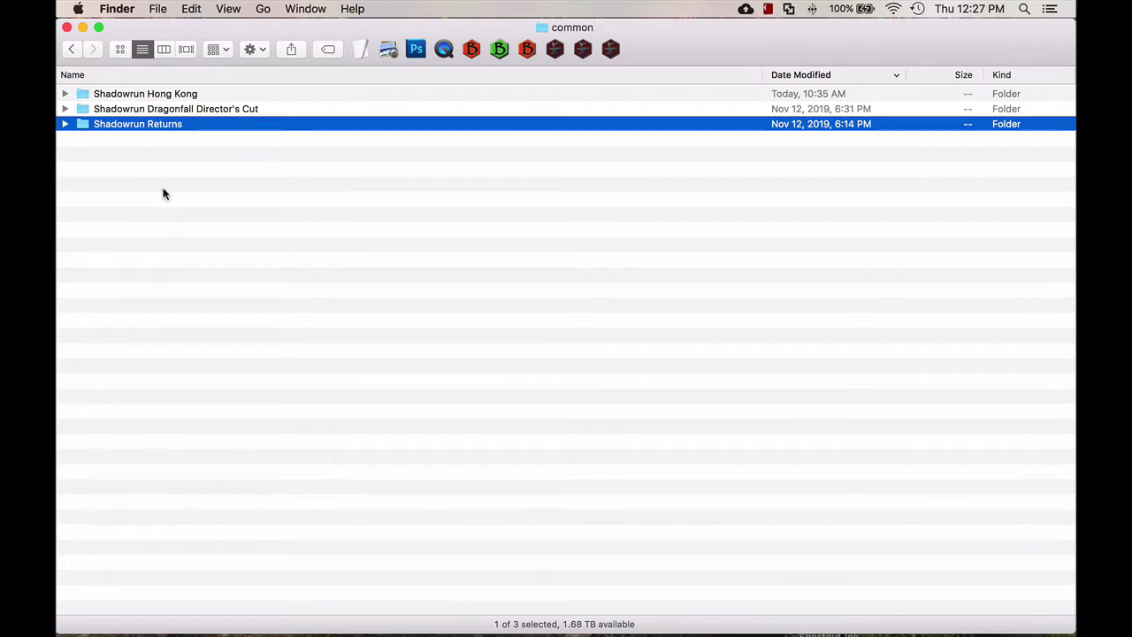
key(super+Down)
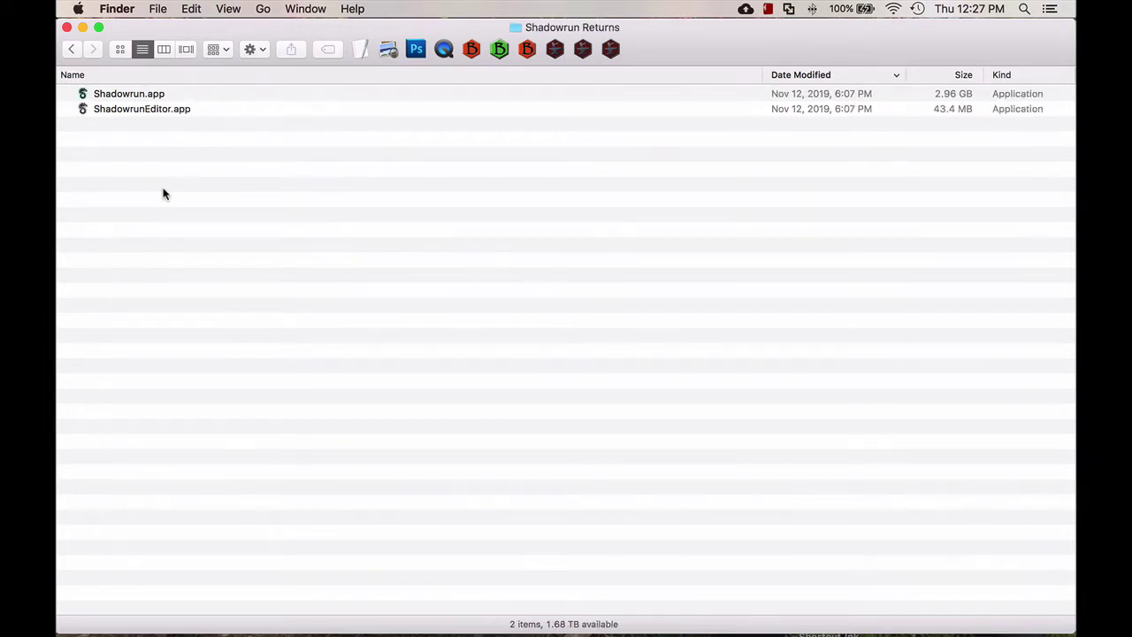
click(115, 97)
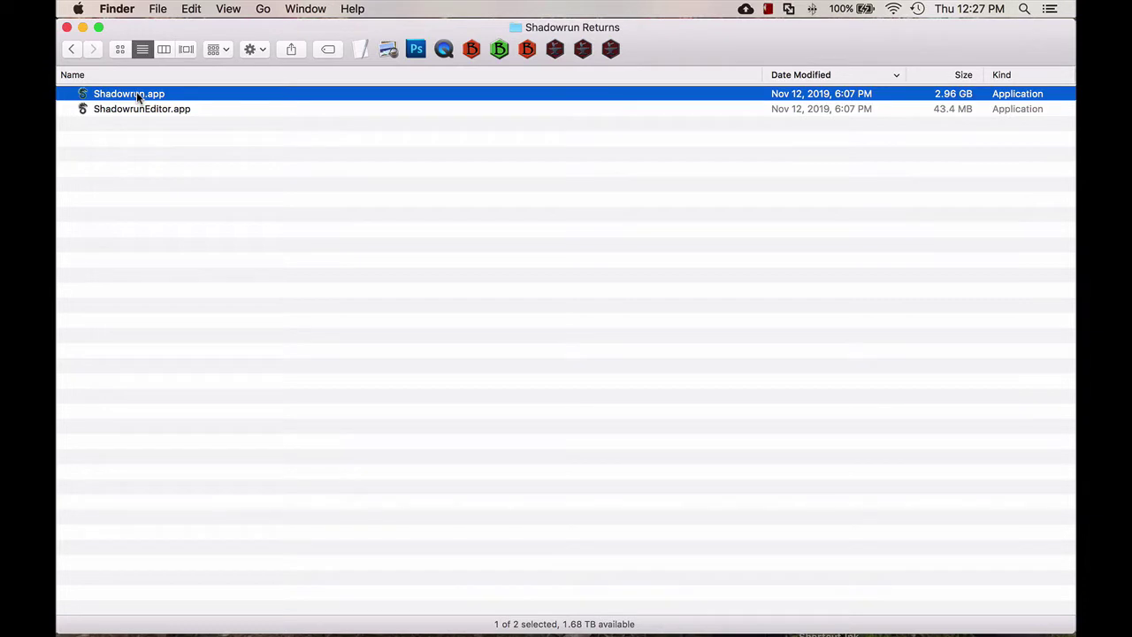
Step: Show the package contents of Shadowrun.app and open its Contents and Data folders
right_click(138, 97)
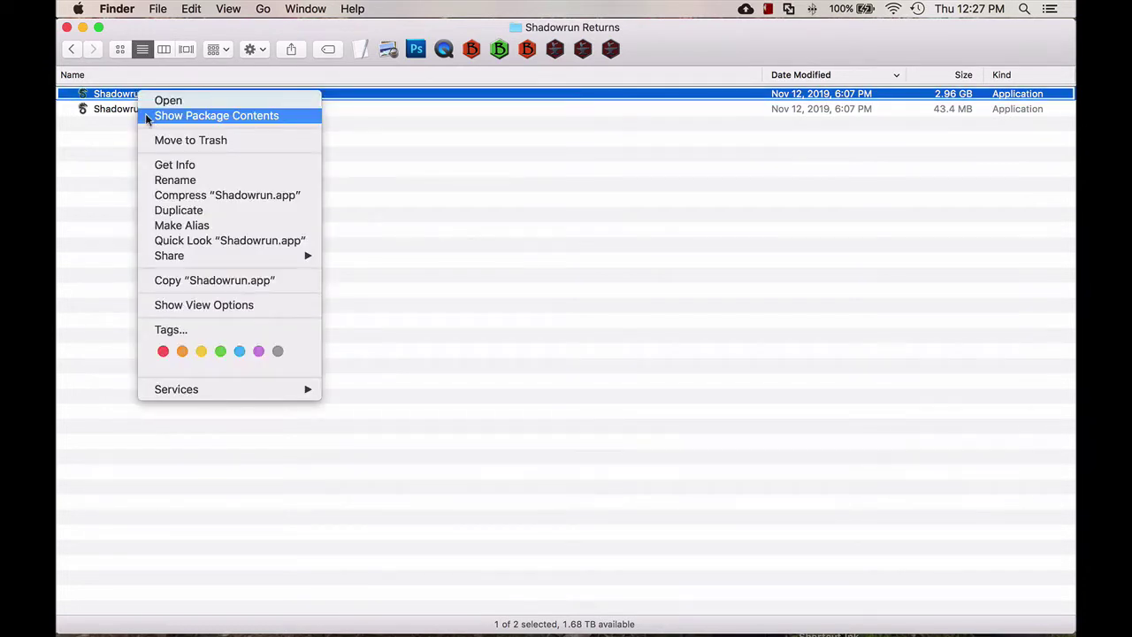
click(160, 118)
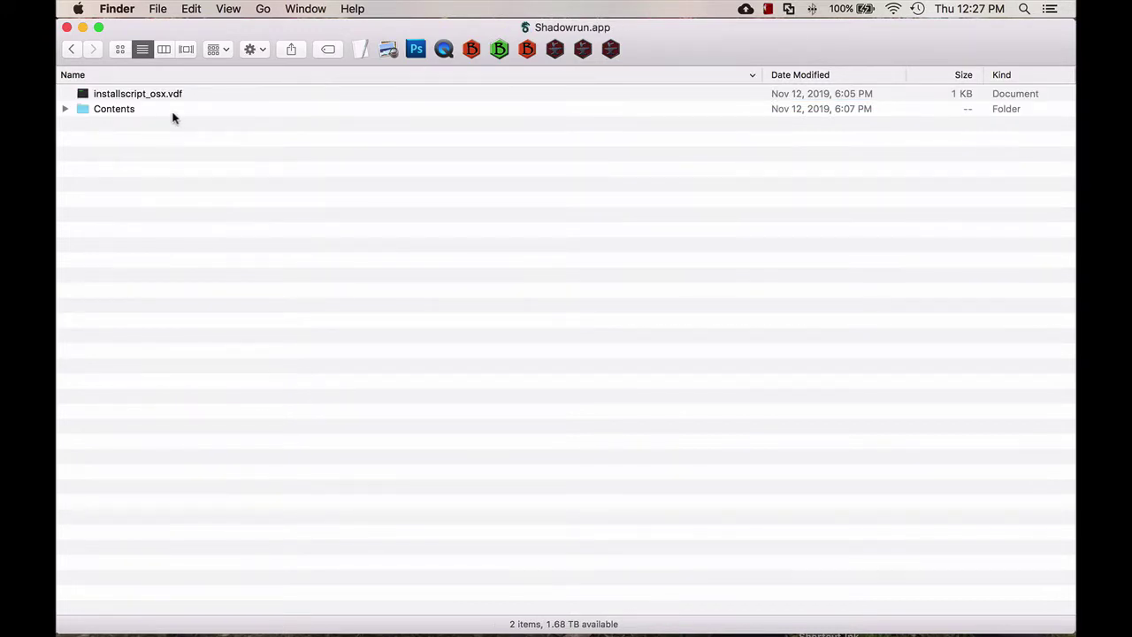
double_click(123, 108)
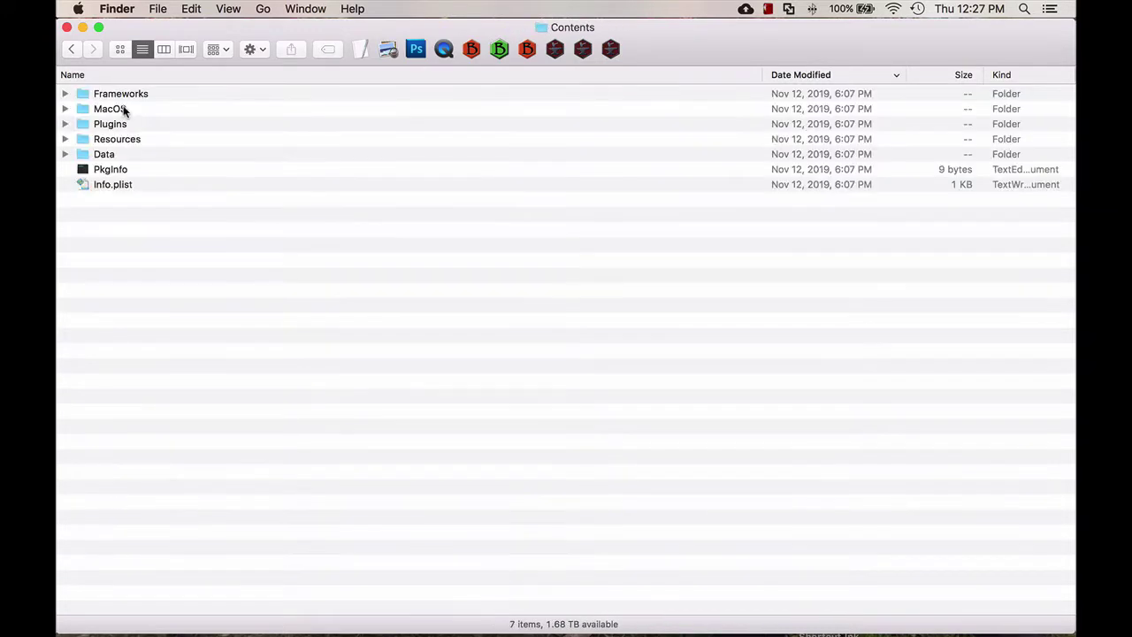
double_click(100, 154)
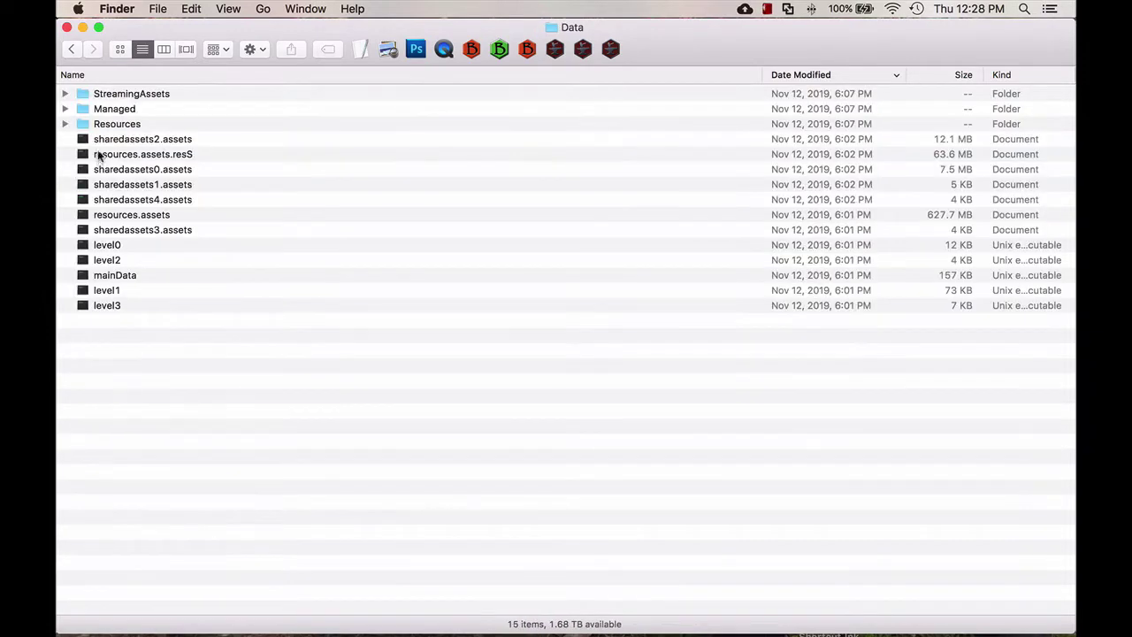
Step: Open StreamingAssets, ContentPacks, the seattle pack and its art folder
double_click(115, 94)
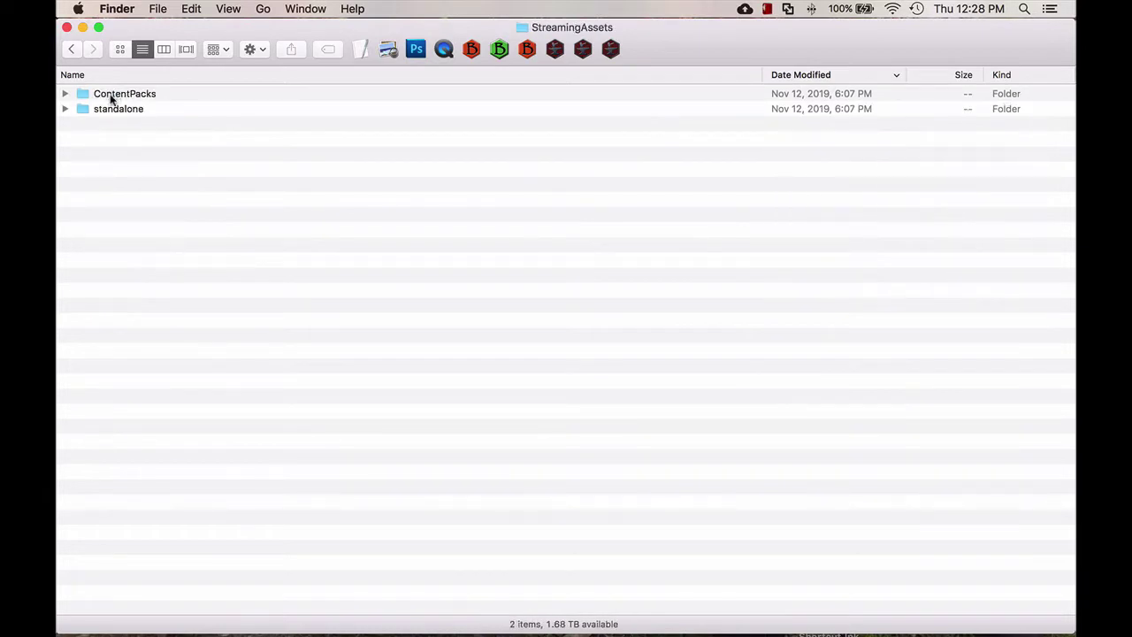
double_click(111, 95)
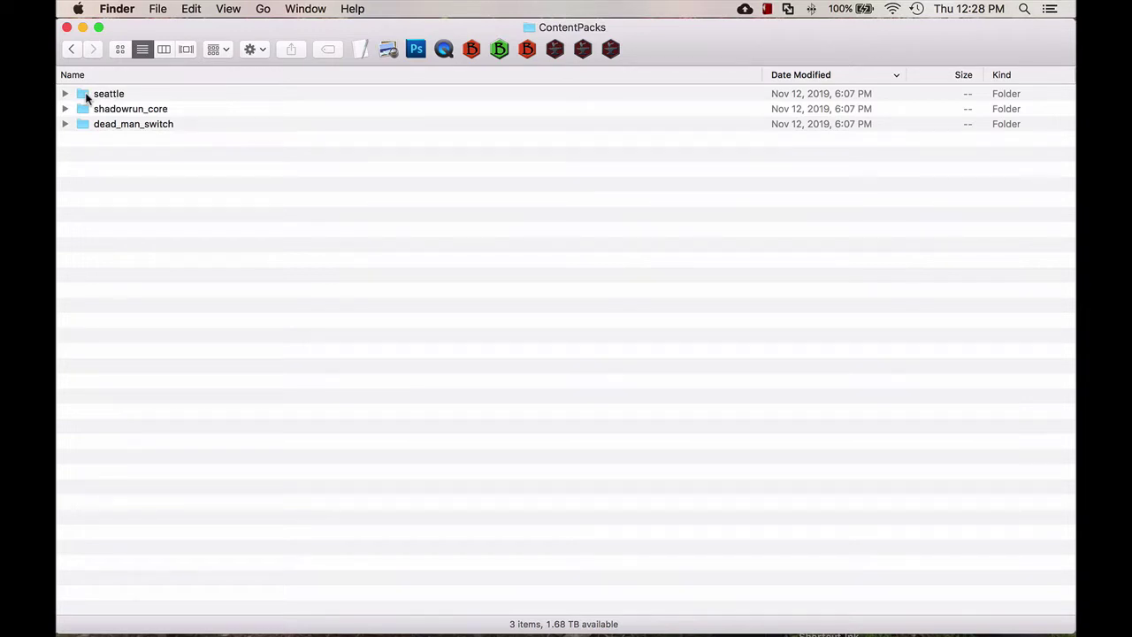
click(84, 94)
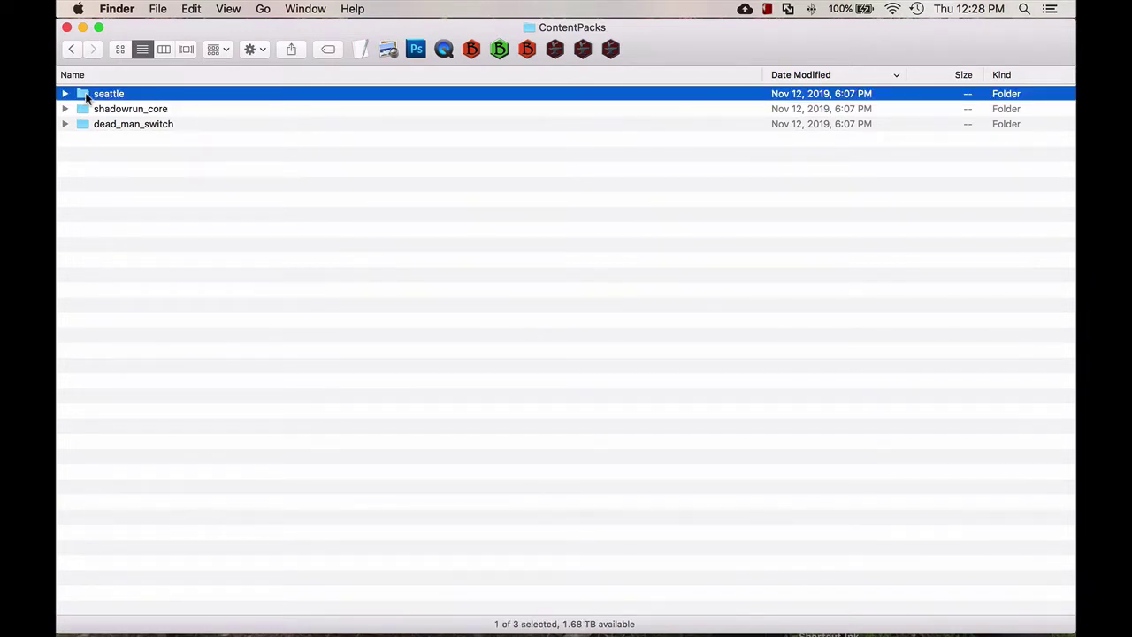
double_click(85, 93)
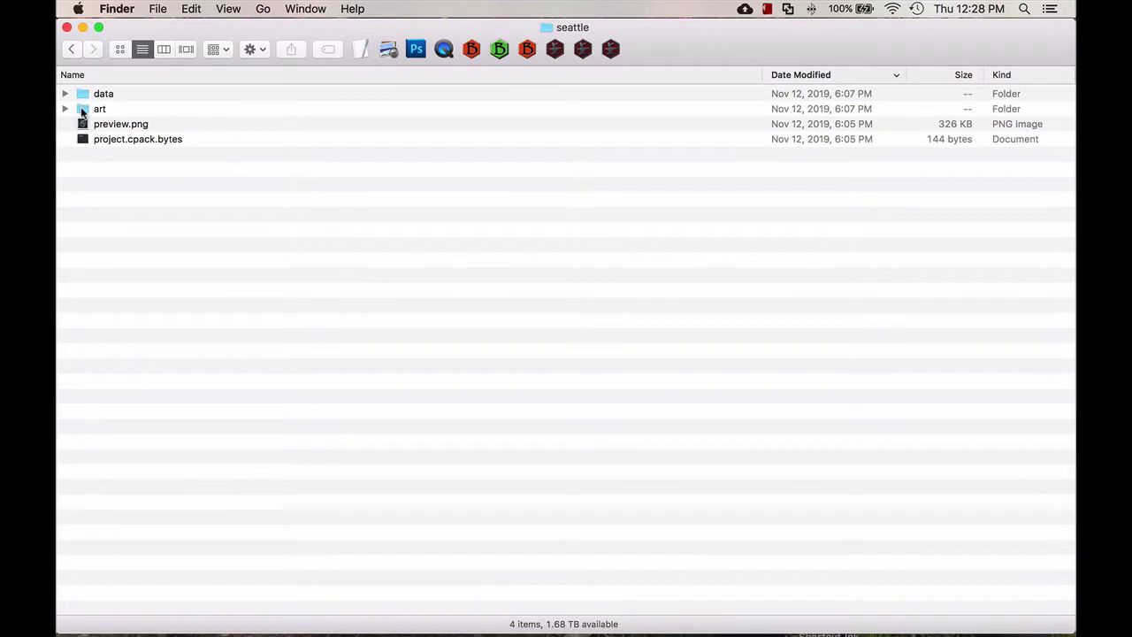
double_click(81, 110)
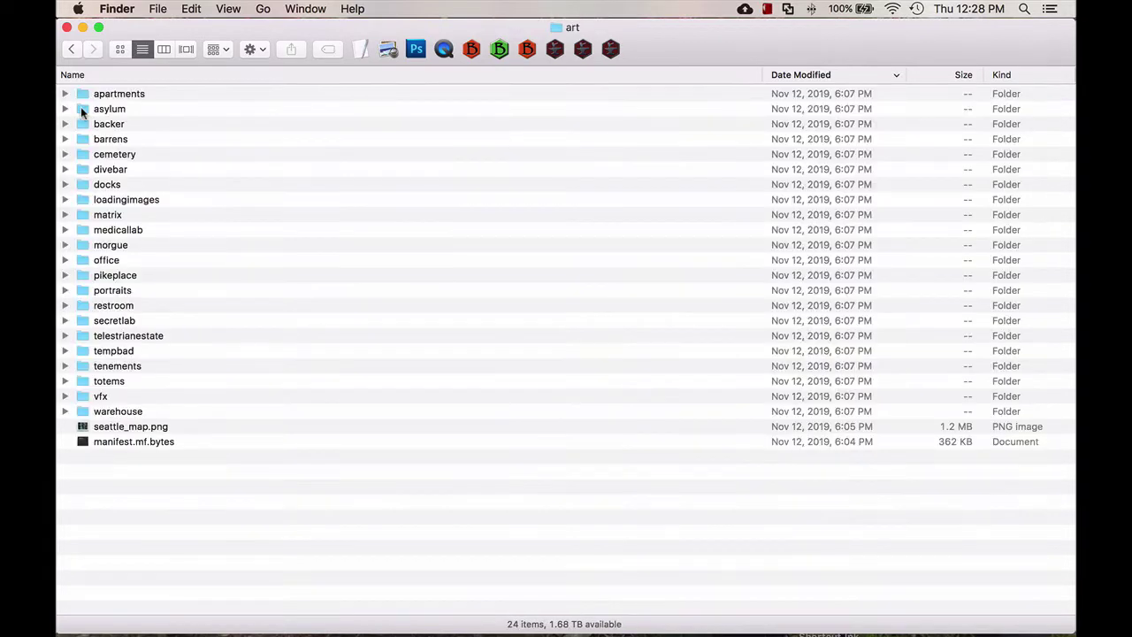
super+click(573, 29)
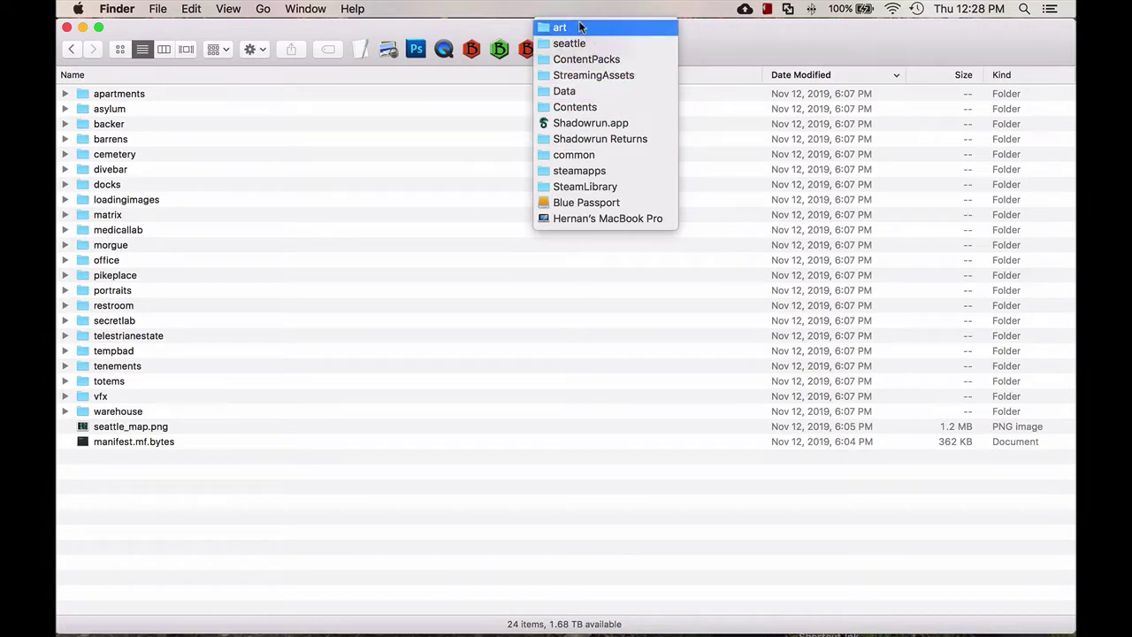
click(716, 38)
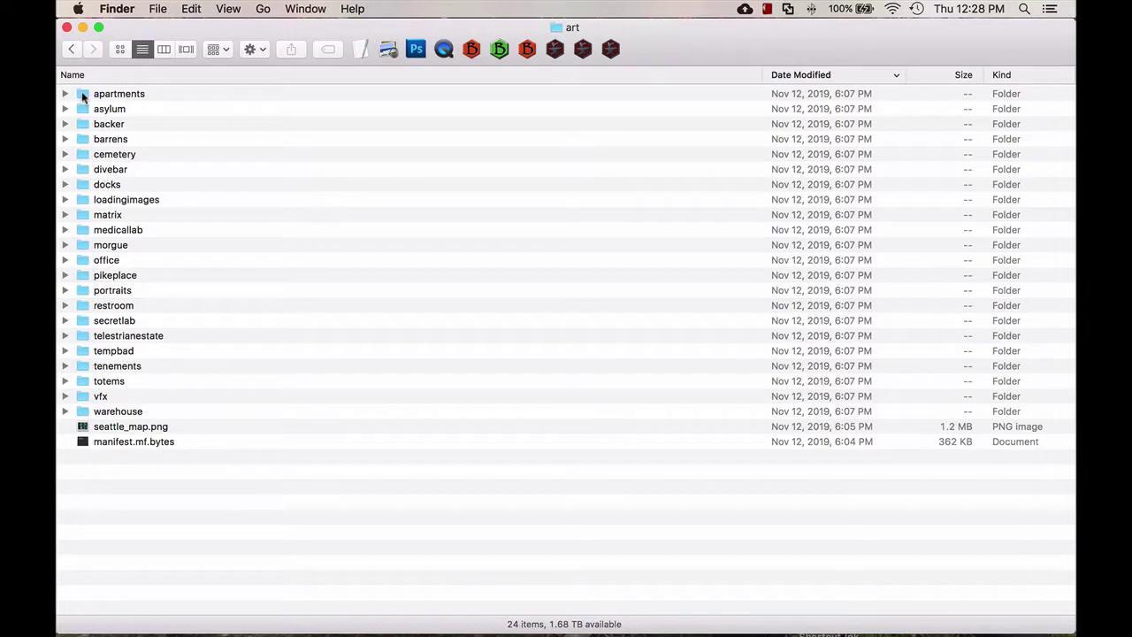
Step: Open medicallab and Quick Look its wall, door, floor panel and MRI machine images
double_click(81, 229)
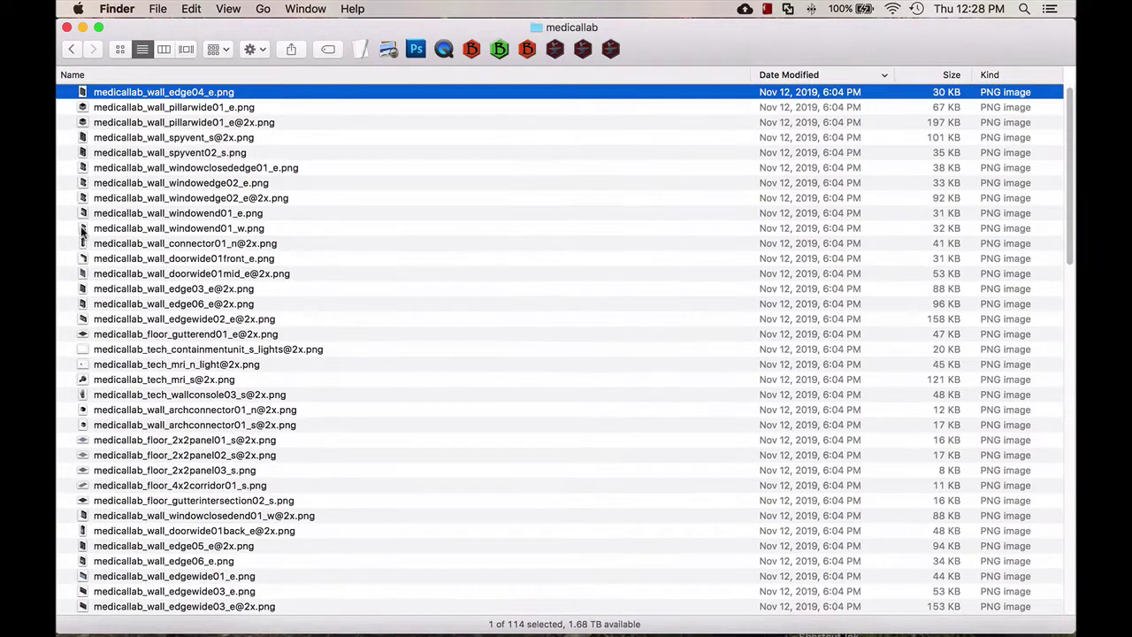
key(space)
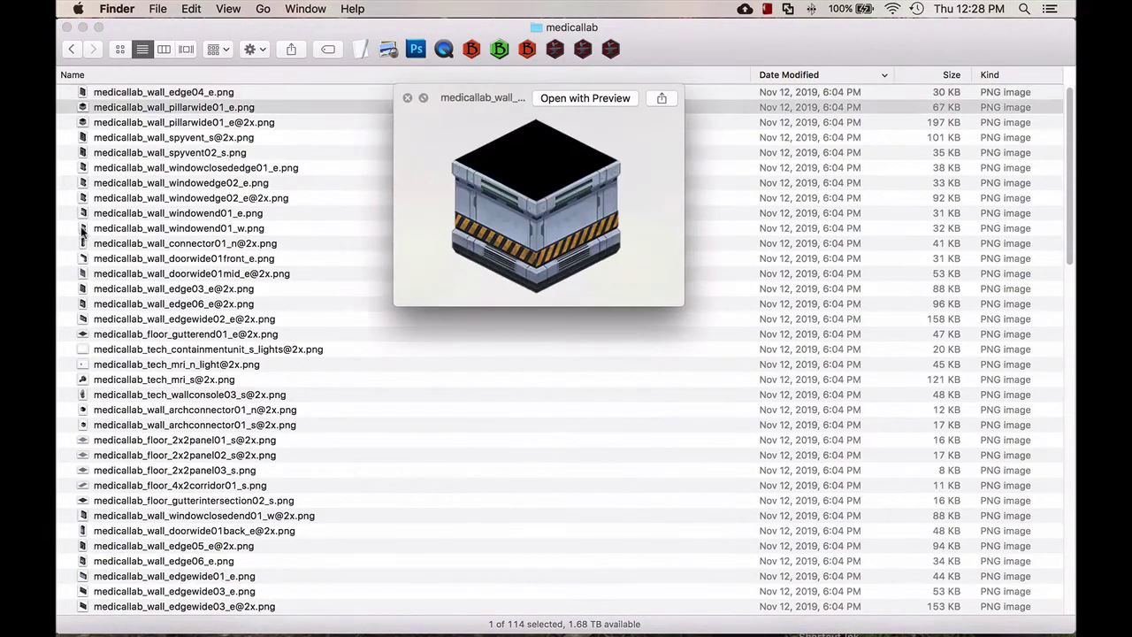
key(Down)
key(Down)
key(Down)
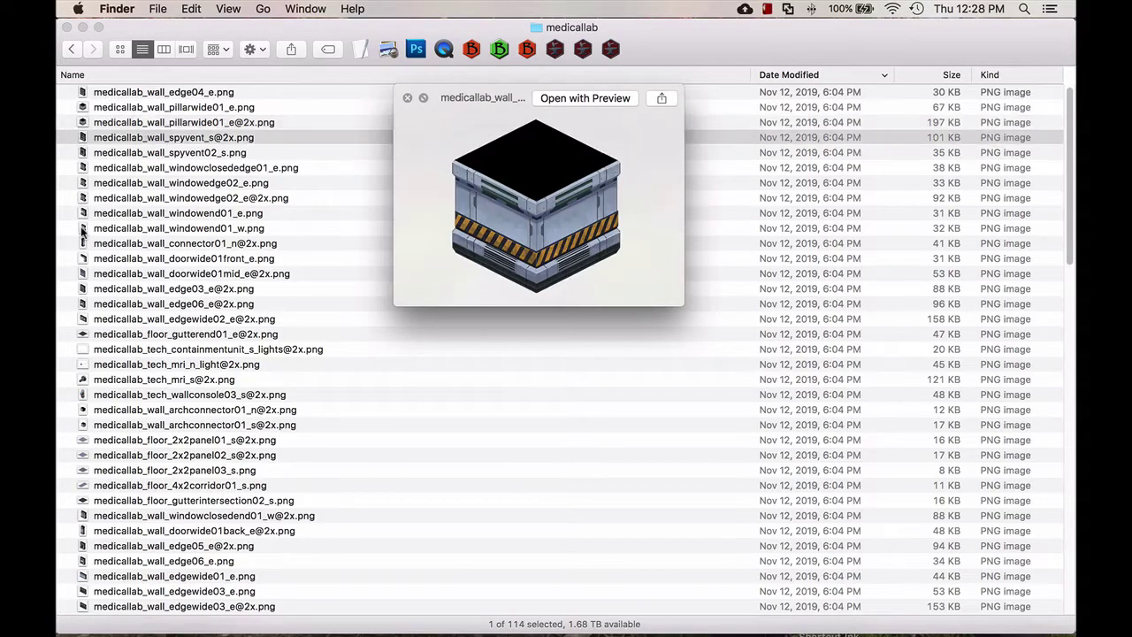
key(Down)
key(Down)
key(Down)
key(Down)
key(Down)
key(Down)
key(Down)
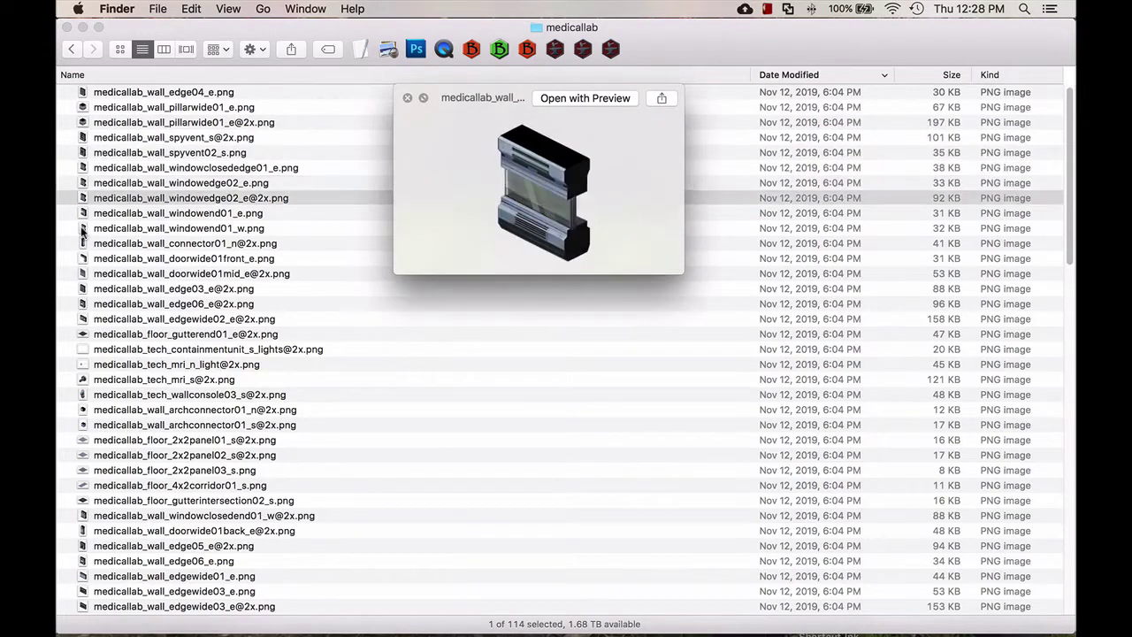
key(Down)
key(Down)
key(Down)
key(Down)
key(Down)
key(Down)
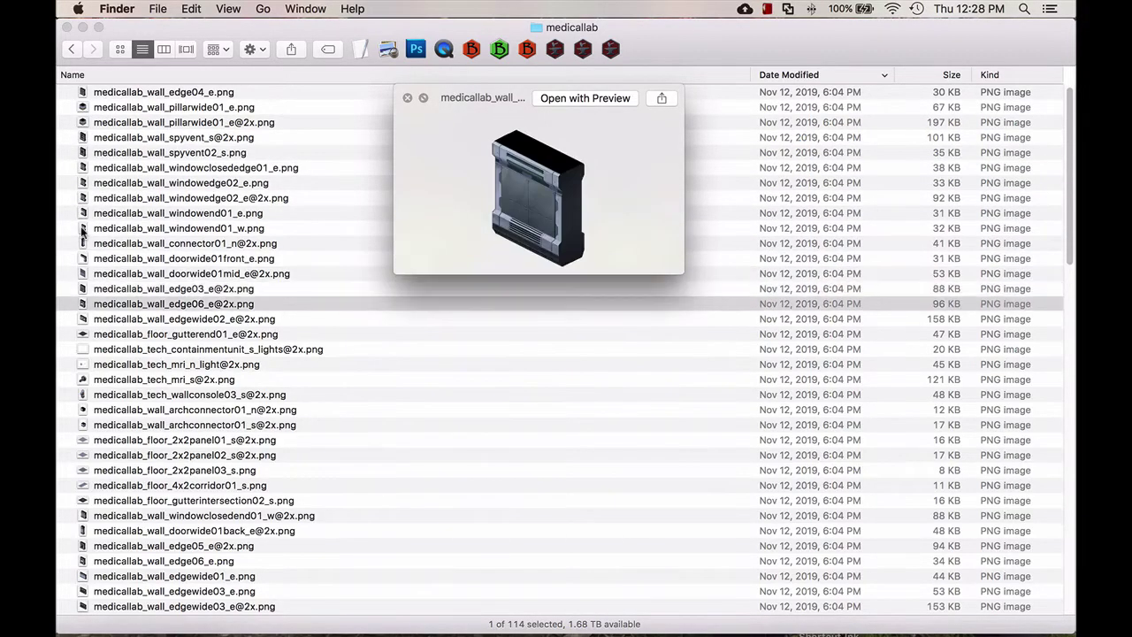
key(Down)
key(Down)
key(Down)
key(Down)
key(Down)
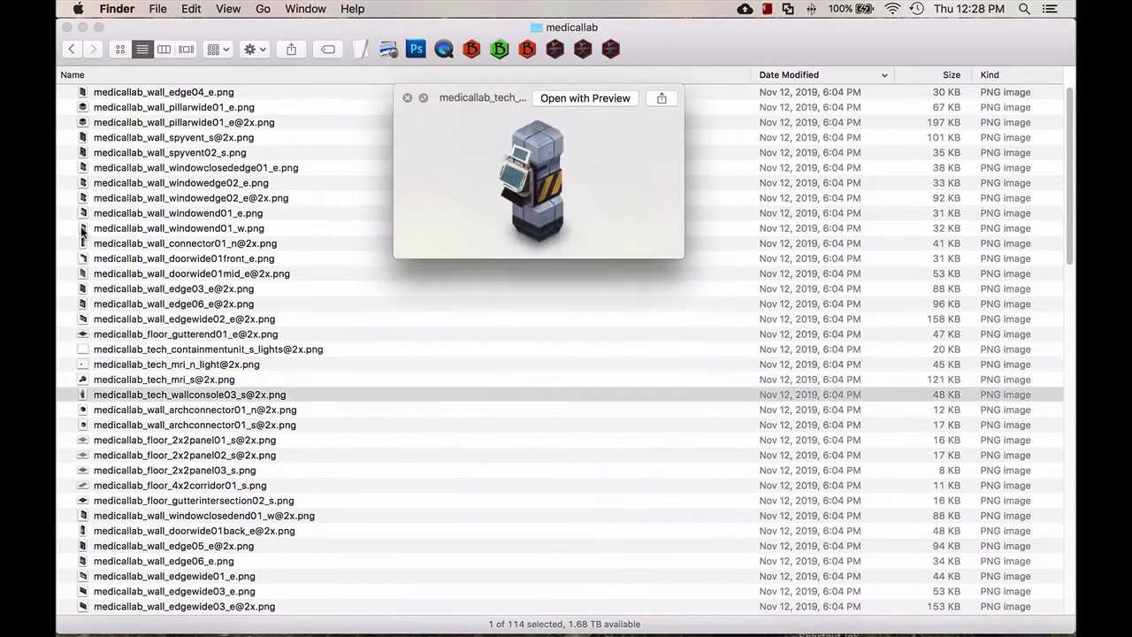
key(Down)
key(Down)
key(Down)
key(Down)
key(Down)
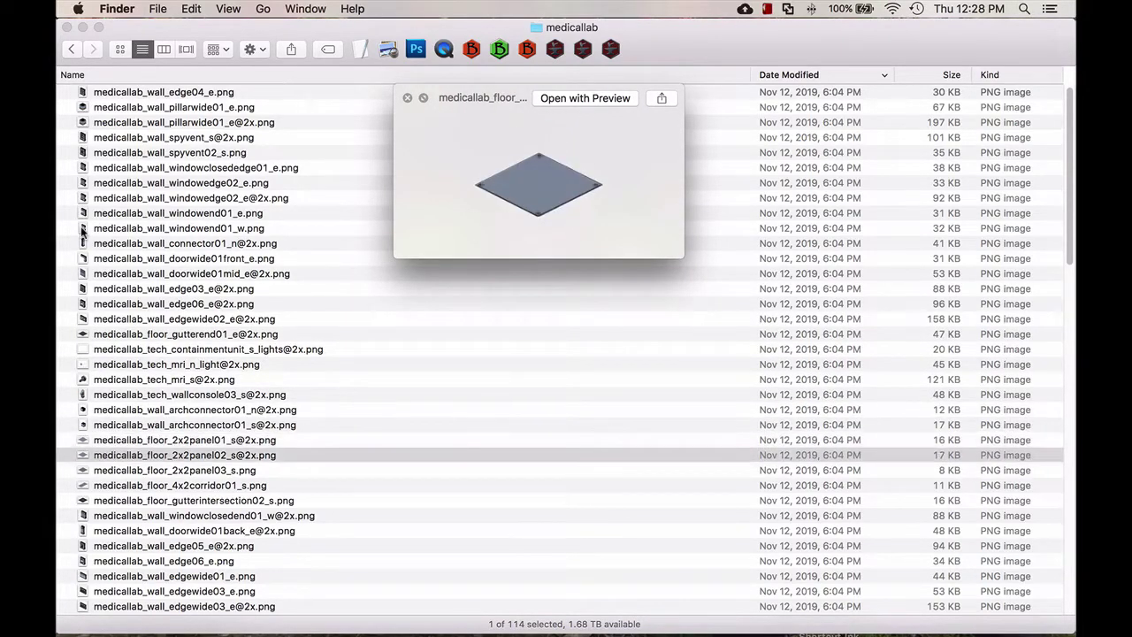
key(Down)
key(Down)
key(Down)
key(Down)
key(Down)
key(Down)
key(Down)
key(Down)
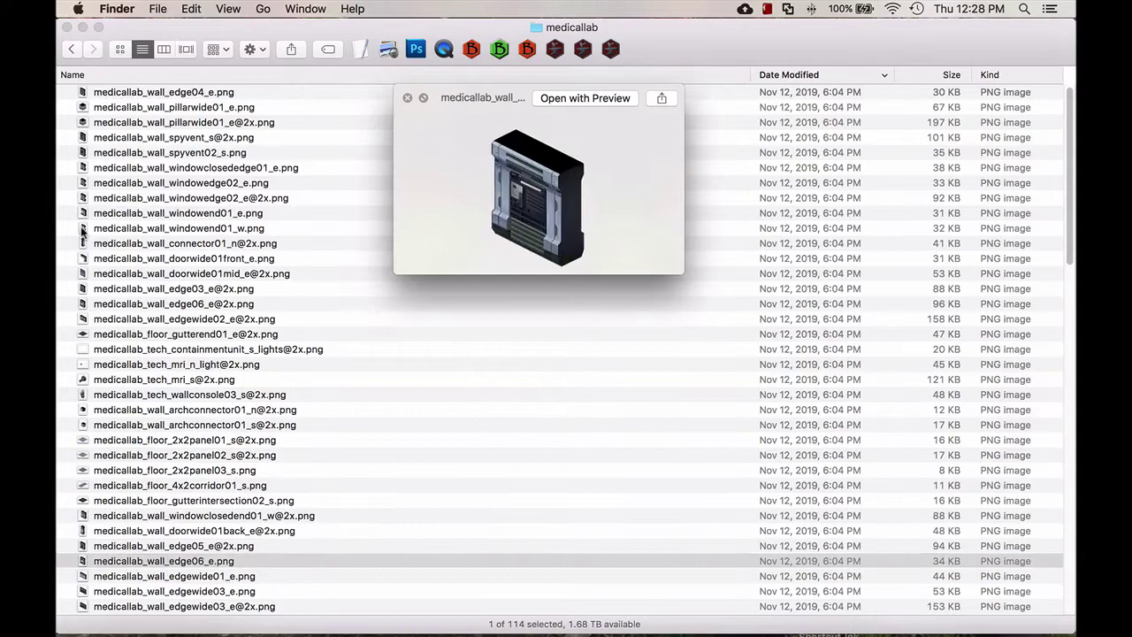
key(Down)
key(Down)
key(Down)
key(Down)
key(Down)
key(Down)
key(Down)
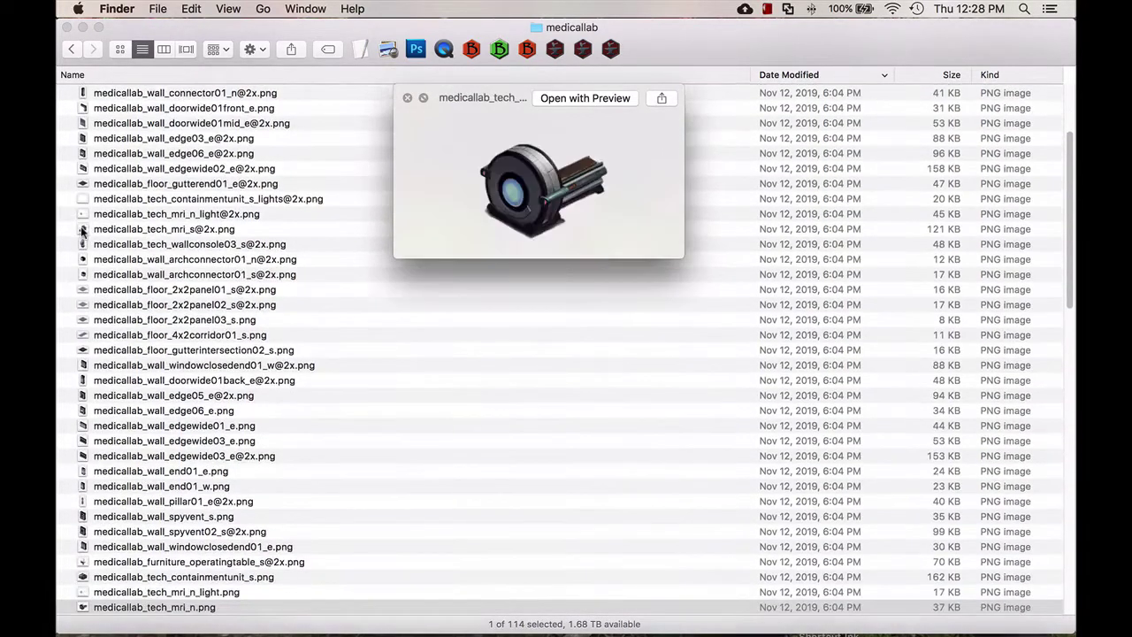
Step: Preview further medicallab wall corners, connector blocks and floor gutter tiles, then close Quick Look
key(Down)
key(Down)
key(Down)
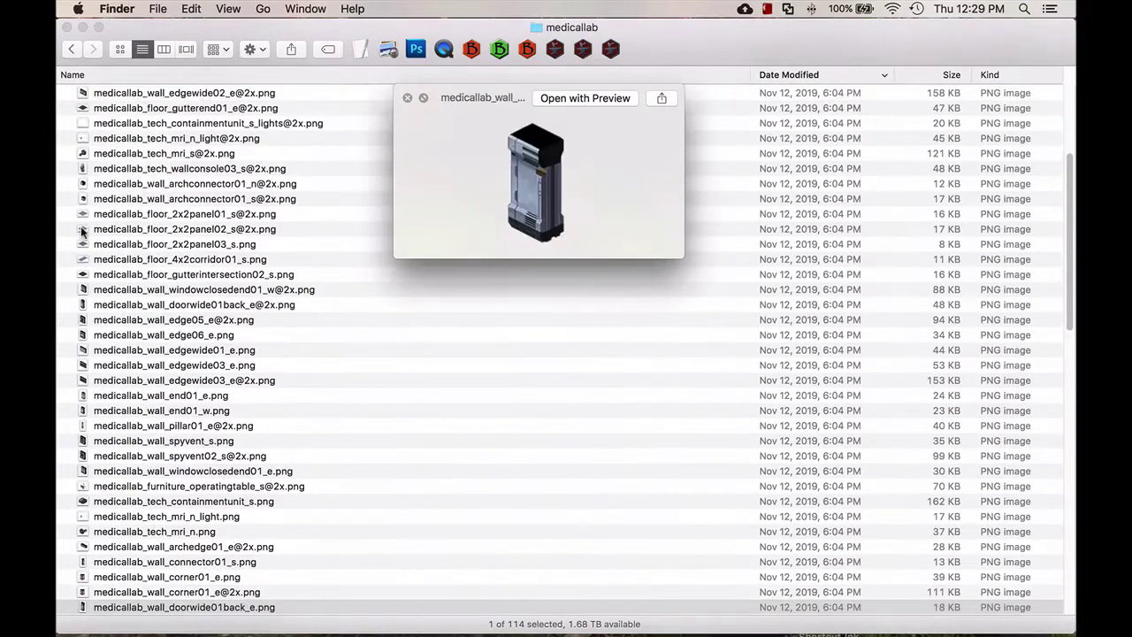
key(Down)
key(Down)
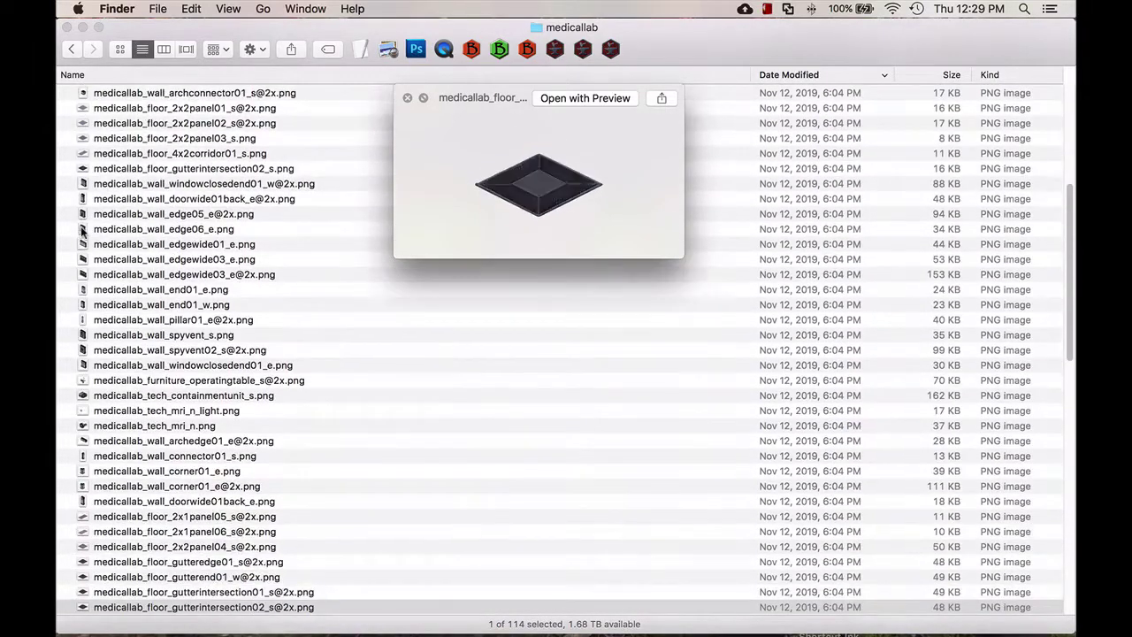
key(Down)
key(Down)
key(Down)
key(Down)
key(Down)
key(Down)
key(Down)
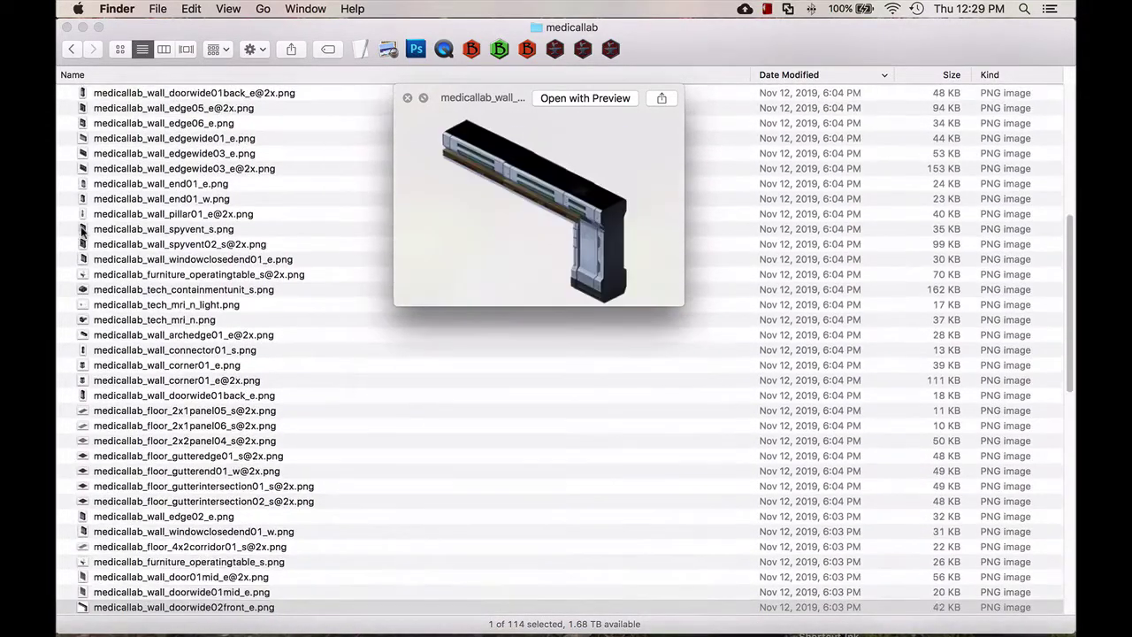
key(Down)
key(Down)
key(Down)
key(Down)
key(Down)
key(Down)
key(Down)
key(Down)
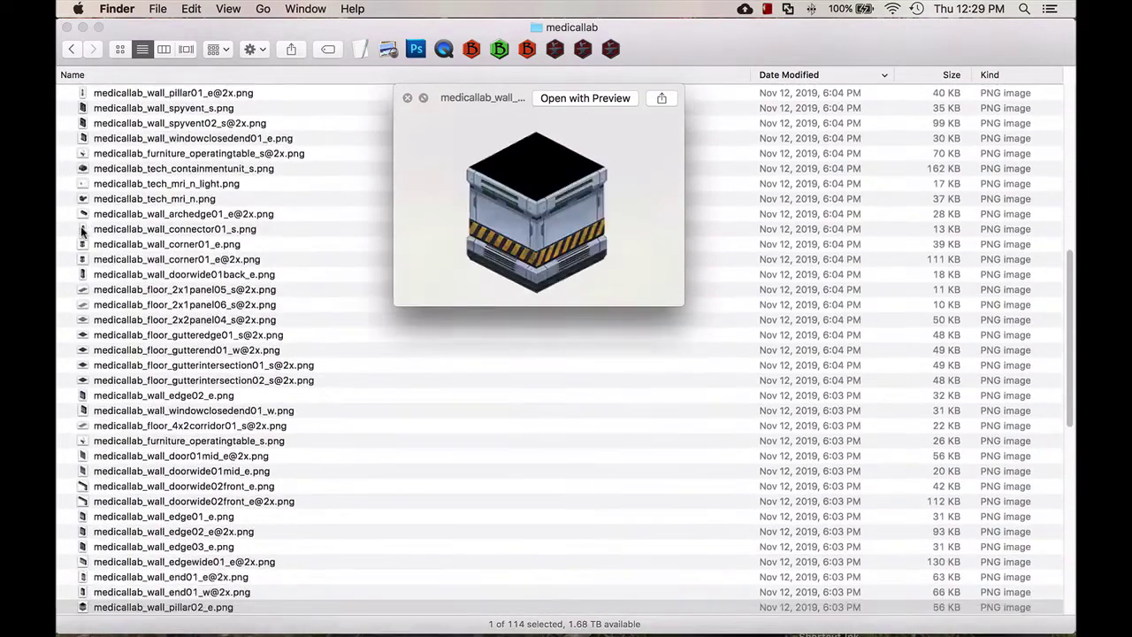
key(Down)
key(Down)
key(Down)
key(Down)
key(Down)
key(Down)
key(Down)
key(Down)
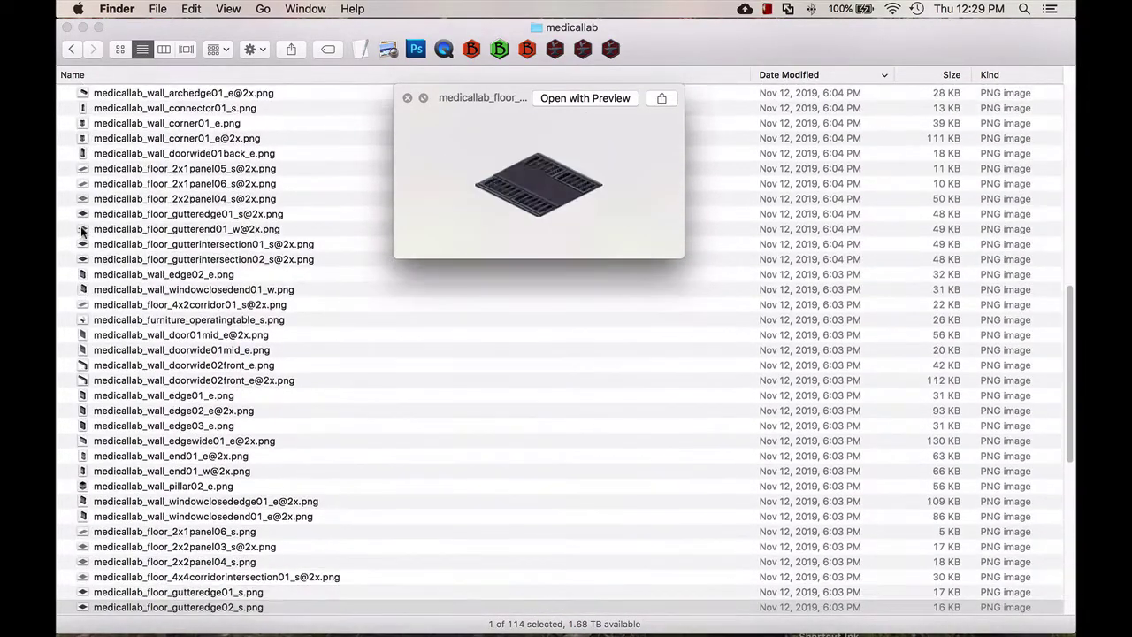
key(Down)
key(Down)
key(Down)
key(Down)
key(Down)
key(Down)
key(Down)
key(Down)
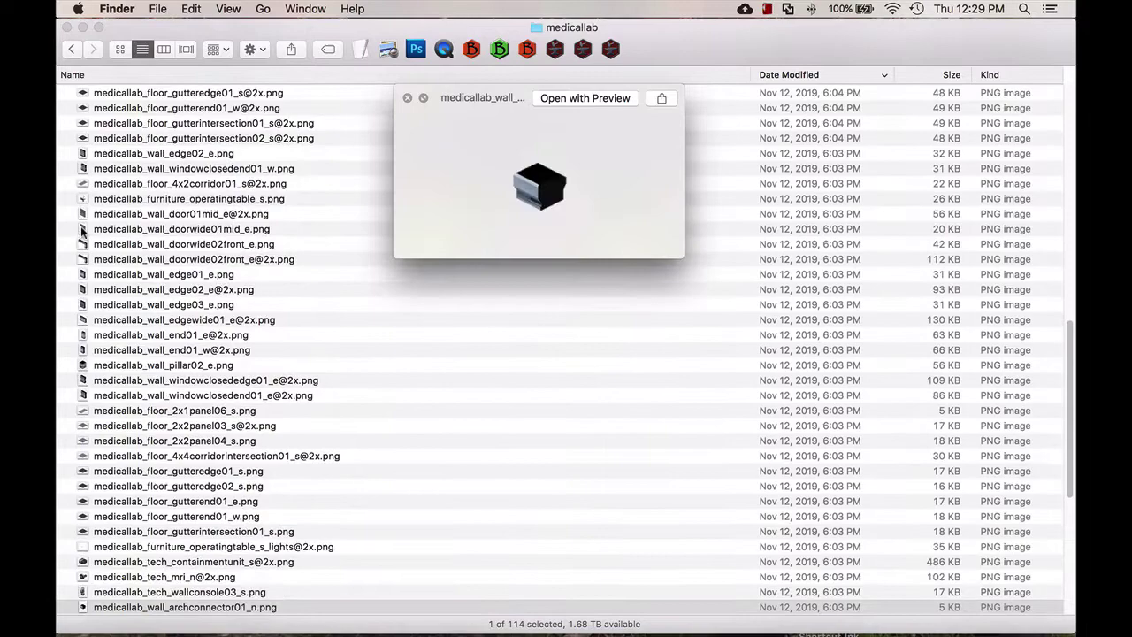
key(Down)
key(Down)
key(Down)
key(Down)
key(Down)
key(Down)
key(Down)
key(Down)
key(Down)
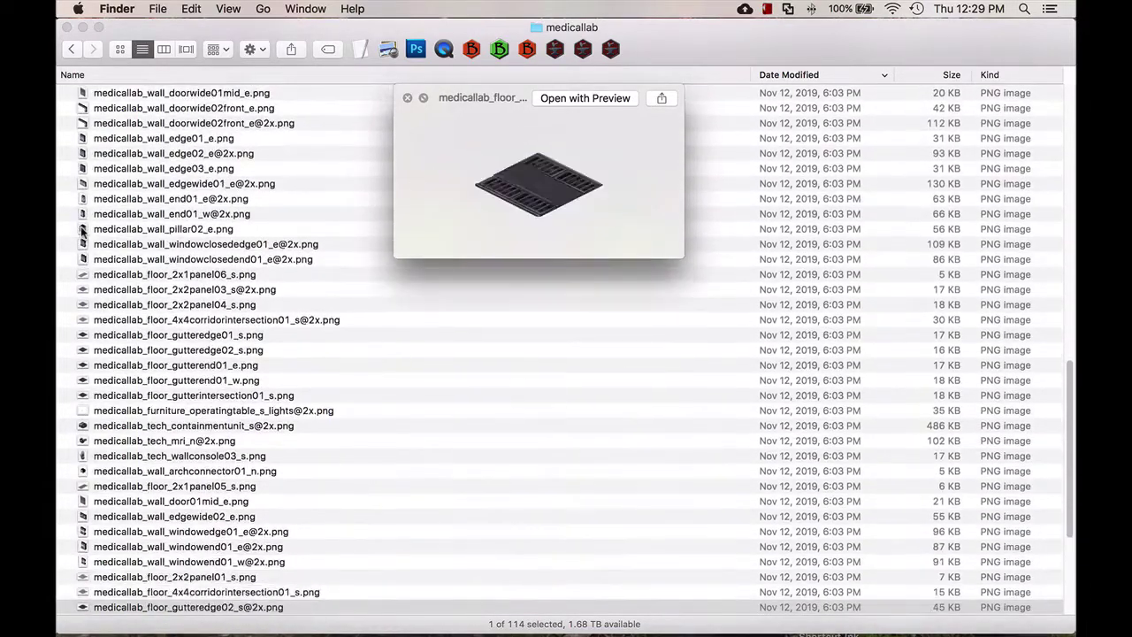
key(Down)
key(Down)
key(Down)
key(Down)
key(Down)
key(Down)
key(Down)
key(Down)
key(Down)
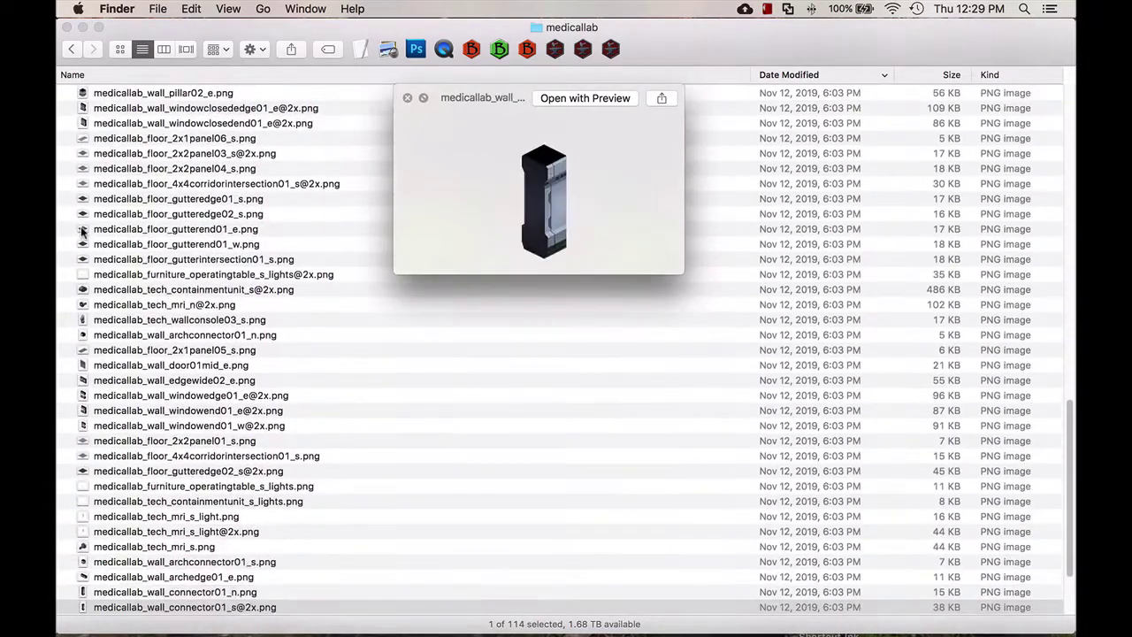
key(Down)
key(Down)
key(Down)
key(Down)
key(Down)
key(Down)
key(Down)
key(Down)
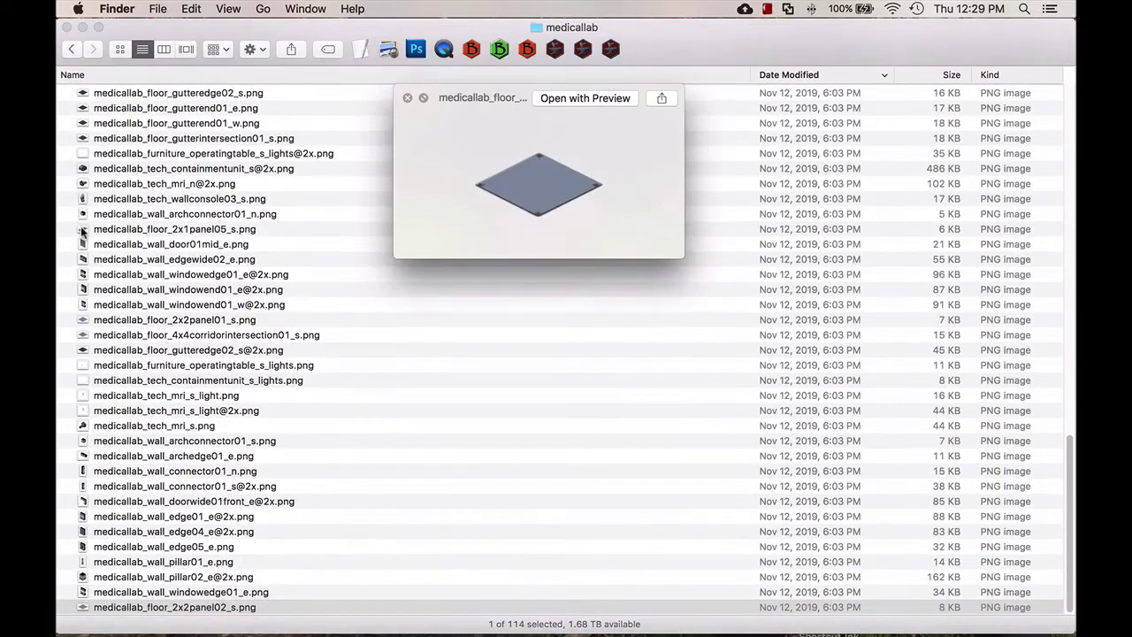
key(space)
Step: Return to the art folder, open warehouse and Quick Look its first image
key(super+Up)
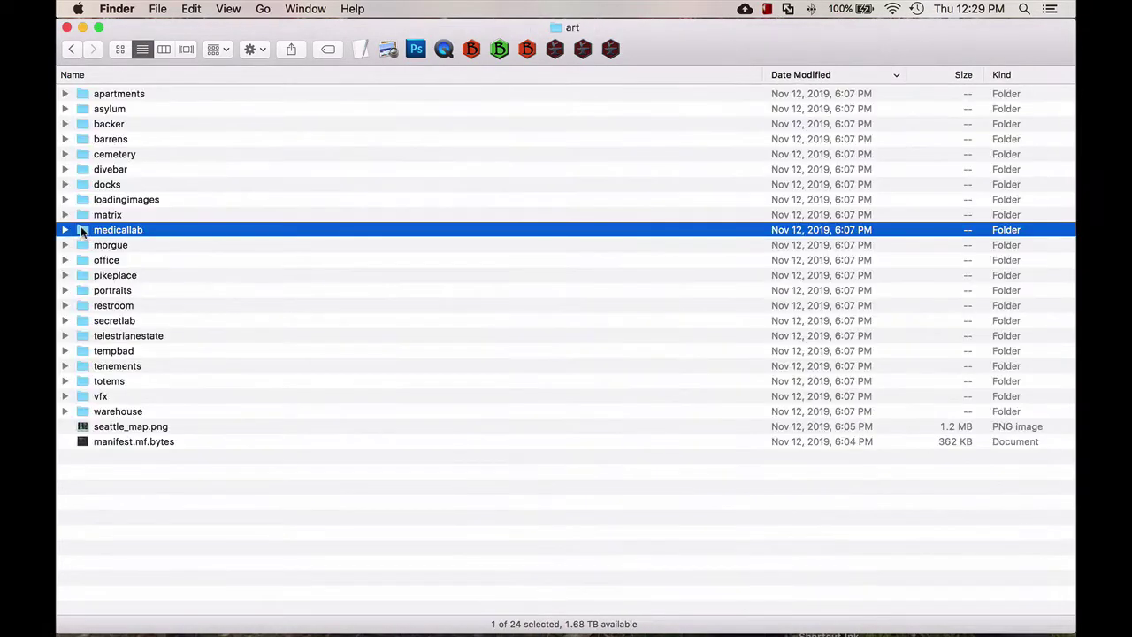
double_click(81, 411)
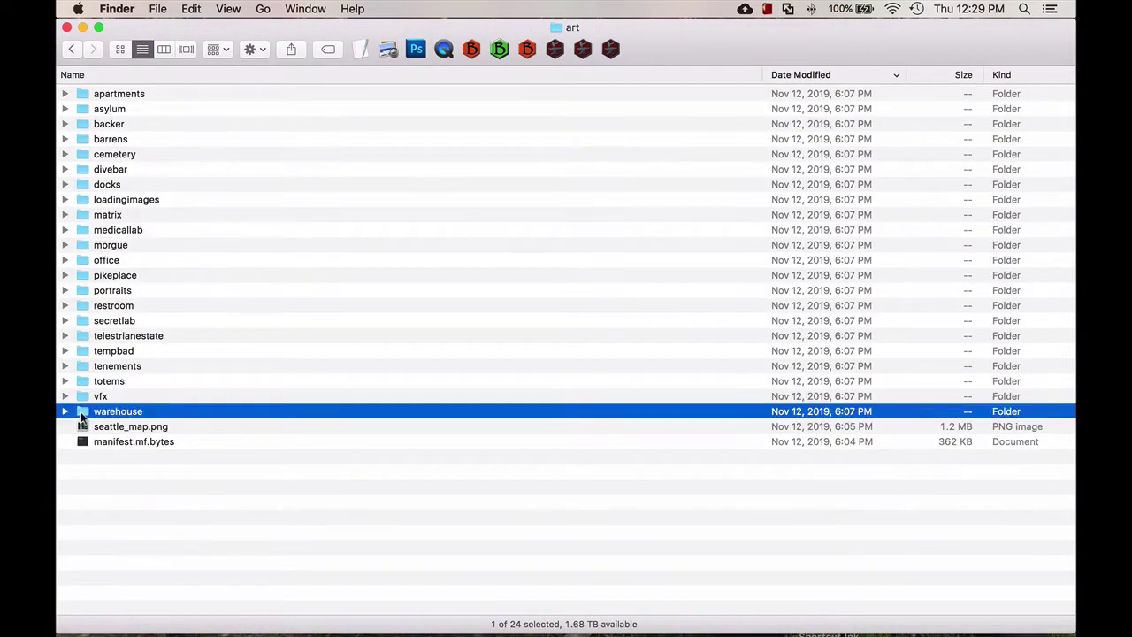
click(84, 92)
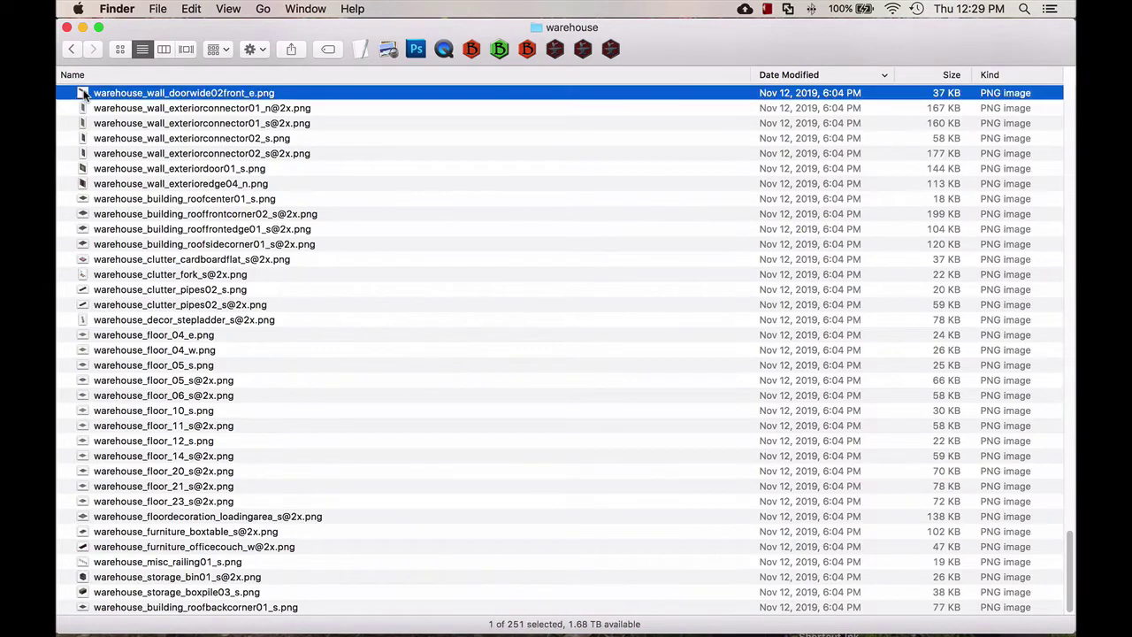
key(space)
Step: Step through the warehouse exterior walls, roof clutter, floor tiles and furniture storage assets
key(Down)
key(Down)
key(Down)
key(Down)
key(Down)
key(Down)
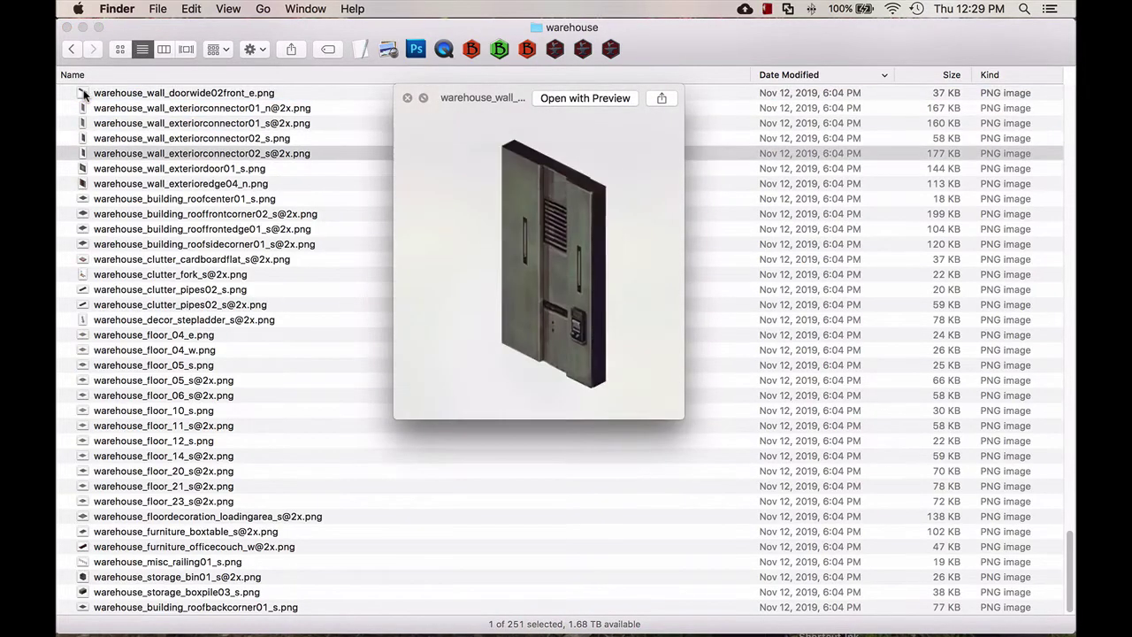
key(Down)
key(Down)
key(Down)
key(Down)
key(Down)
key(Down)
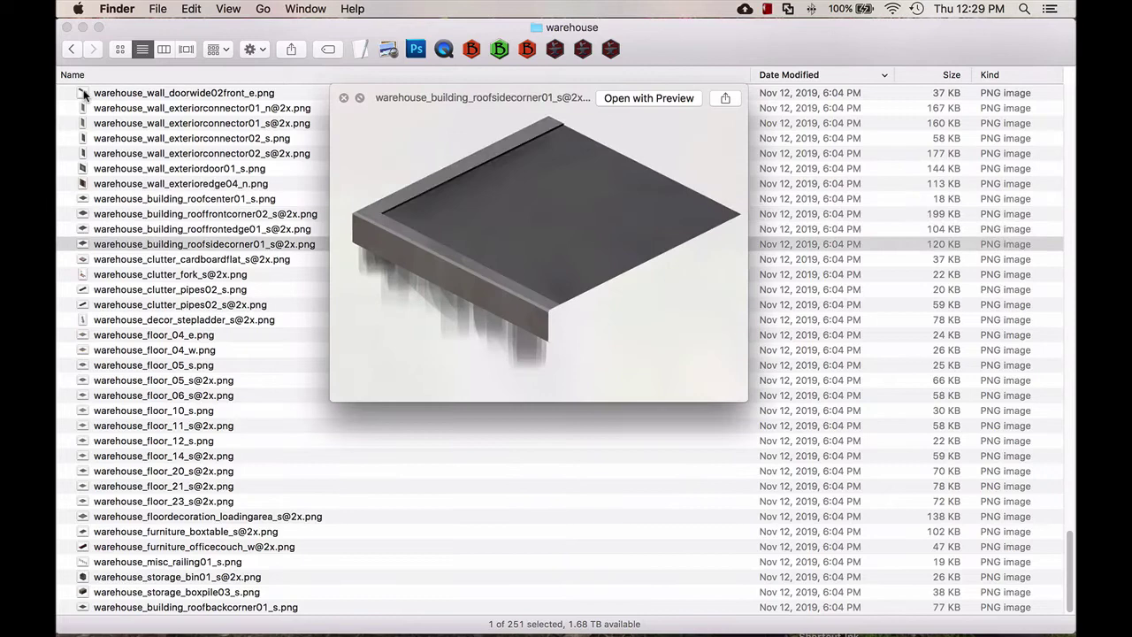
key(Down)
key(Down)
key(Down)
key(Down)
key(Down)
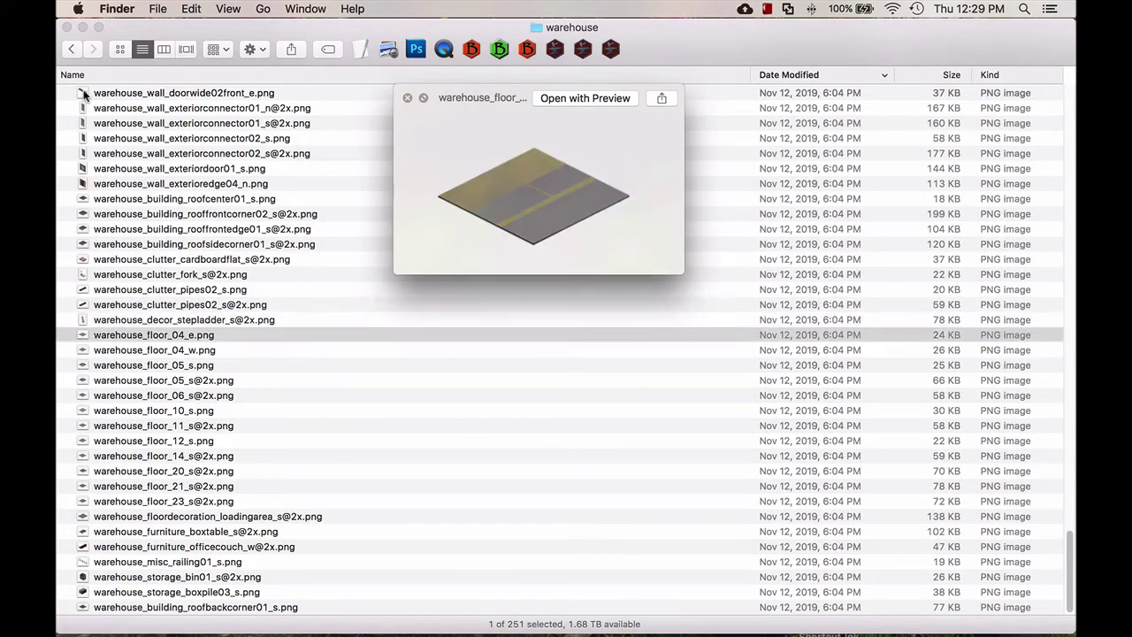
key(Down)
key(Down)
key(Down)
key(Down)
key(Down)
key(Down)
key(Down)
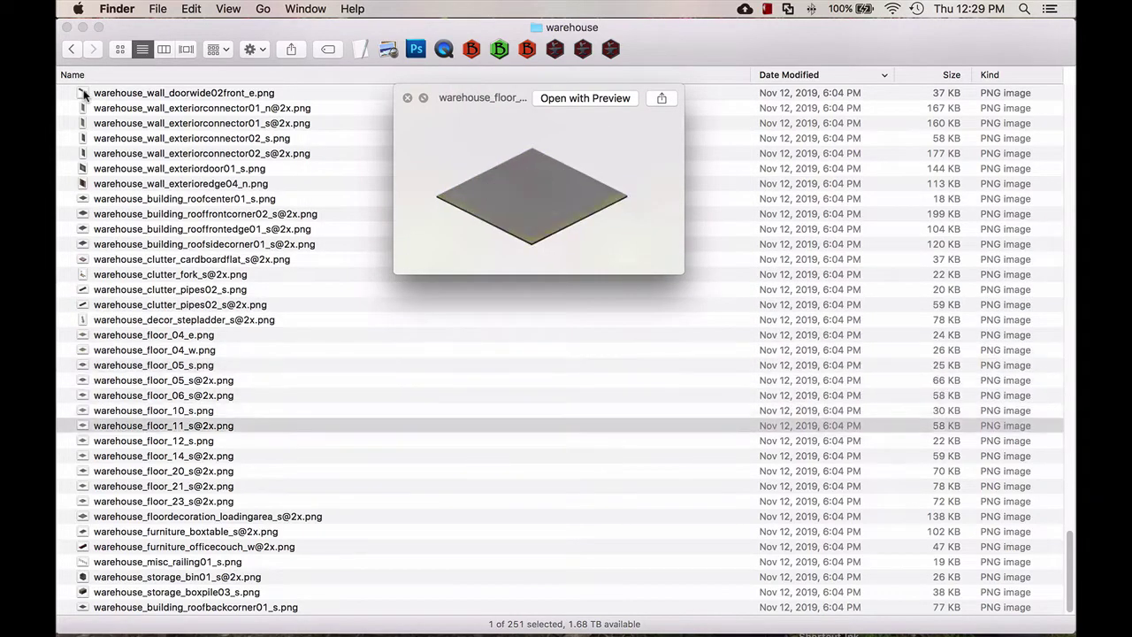
key(Down)
key(Down)
key(Down)
key(Down)
key(Down)
key(Down)
key(Down)
key(Down)
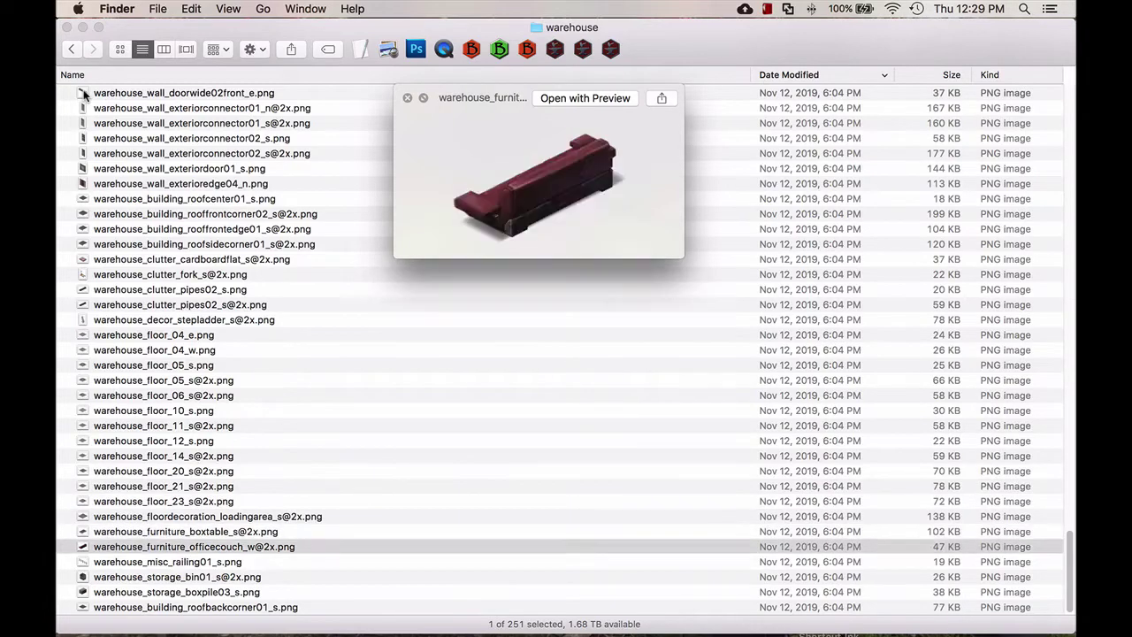
key(Down)
key(Down)
Step: Go to common, open Shadowrun Dragonfall Director's Cut and show Dragonfall.app's package contents
key(space)
key(super+Up)
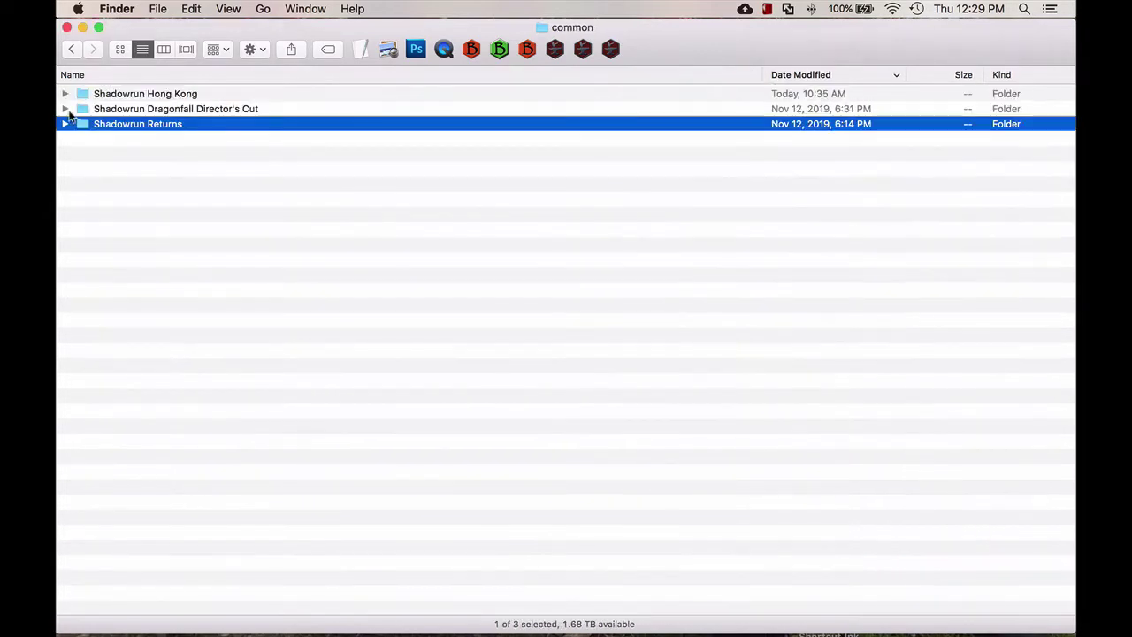
click(81, 114)
double_click(80, 114)
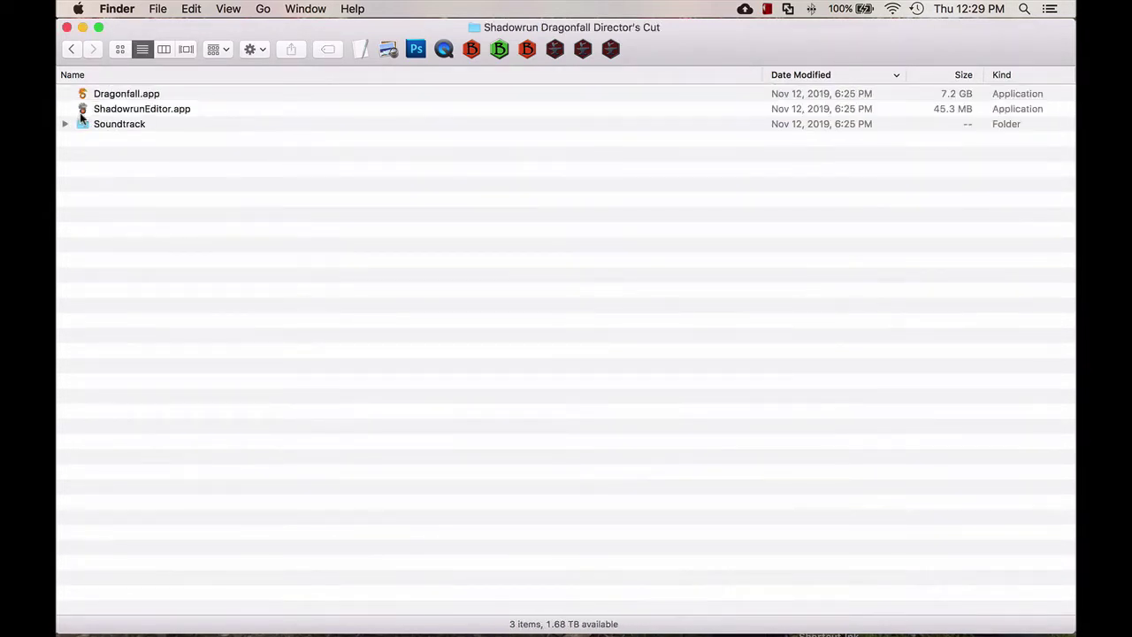
click(85, 91)
right_click(84, 91)
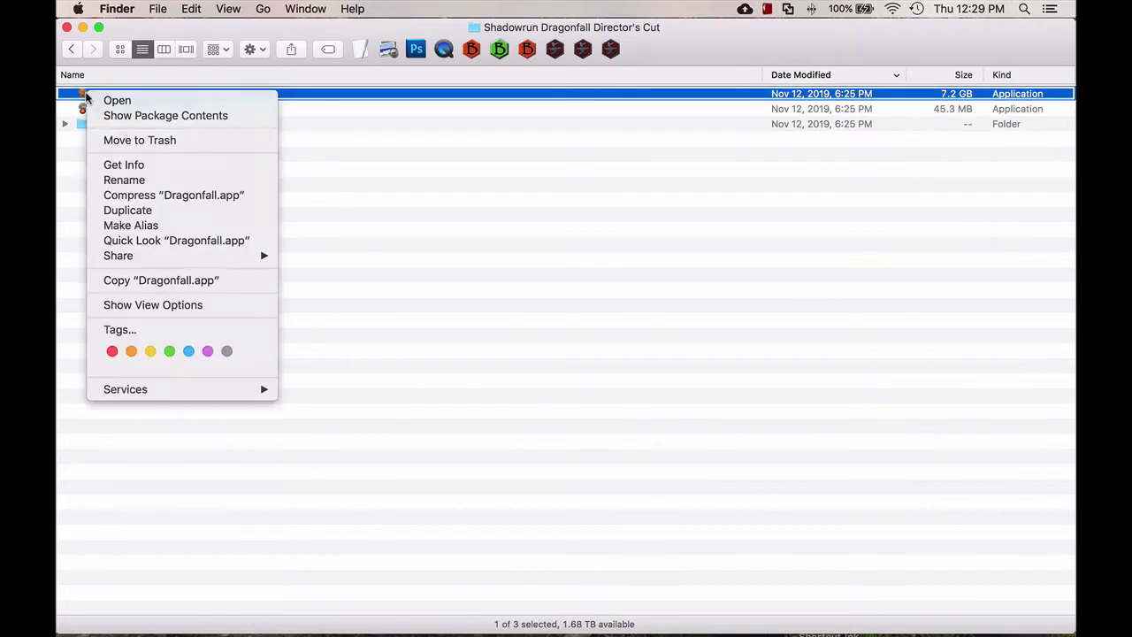
click(100, 116)
Step: Drill through Contents/Data/StreamingAssets/ContentPacks/dead_man_switch/art into the hive folder
double_click(114, 108)
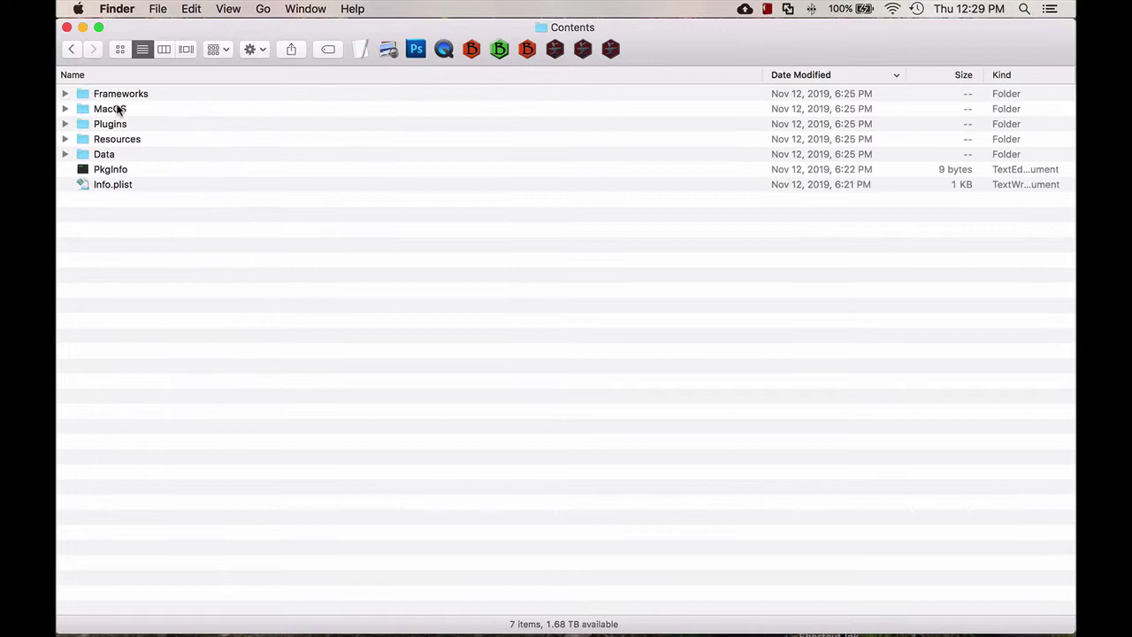
key(Down)
key(Down)
key(Down)
key(Down)
key(Down)
key(super+Down)
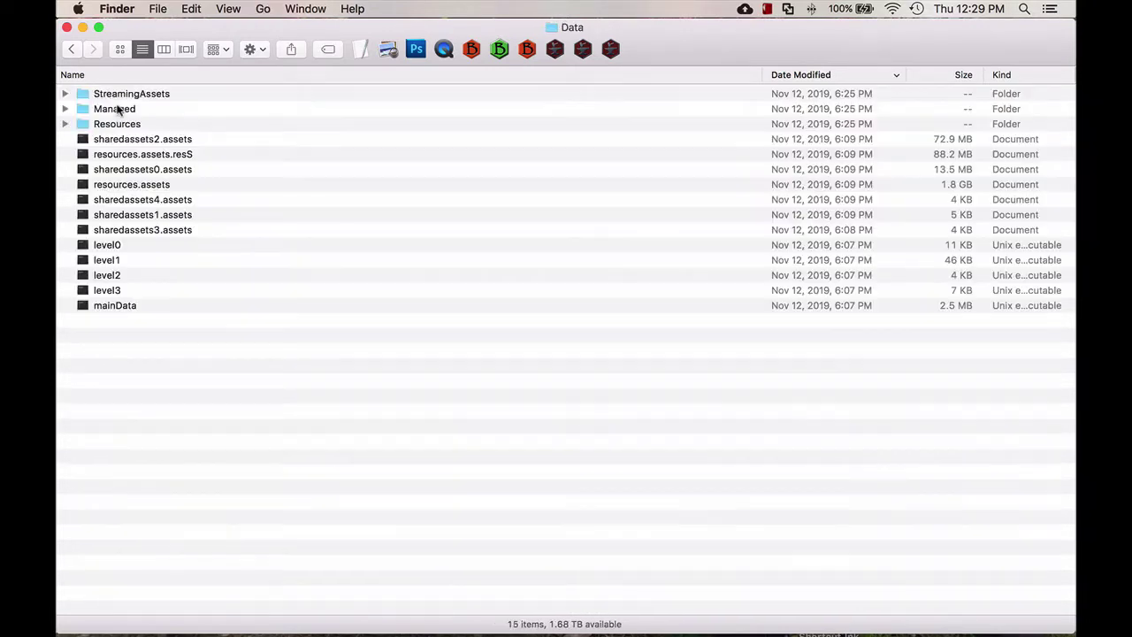
key(Down)
key(super+Down)
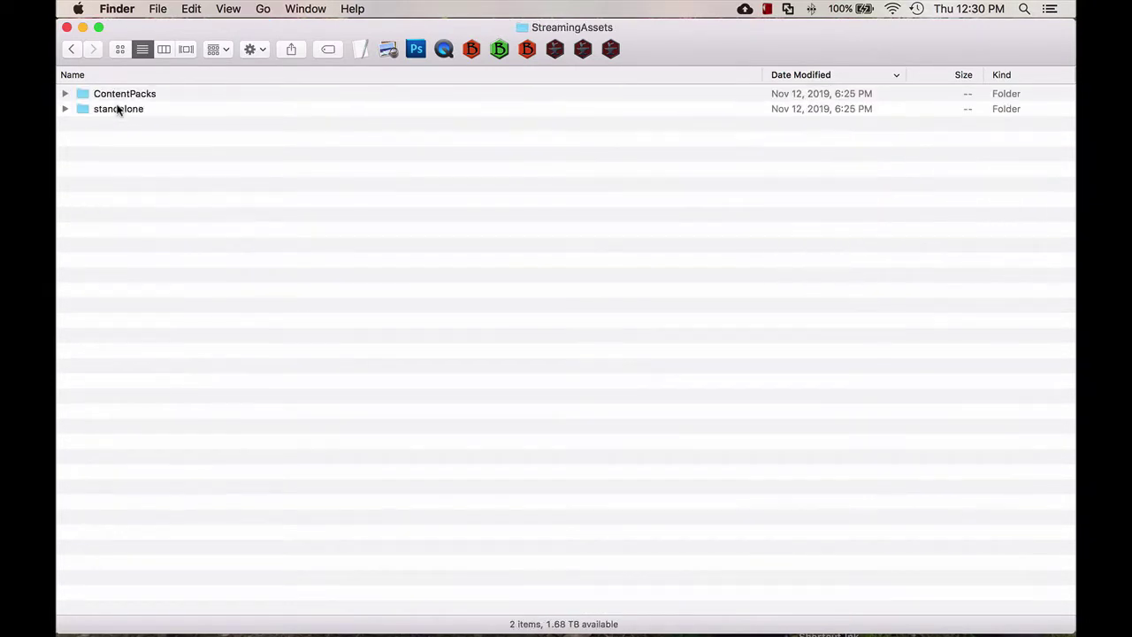
key(Down)
key(super+Down)
key(Down)
key(Down)
key(Down)
key(Down)
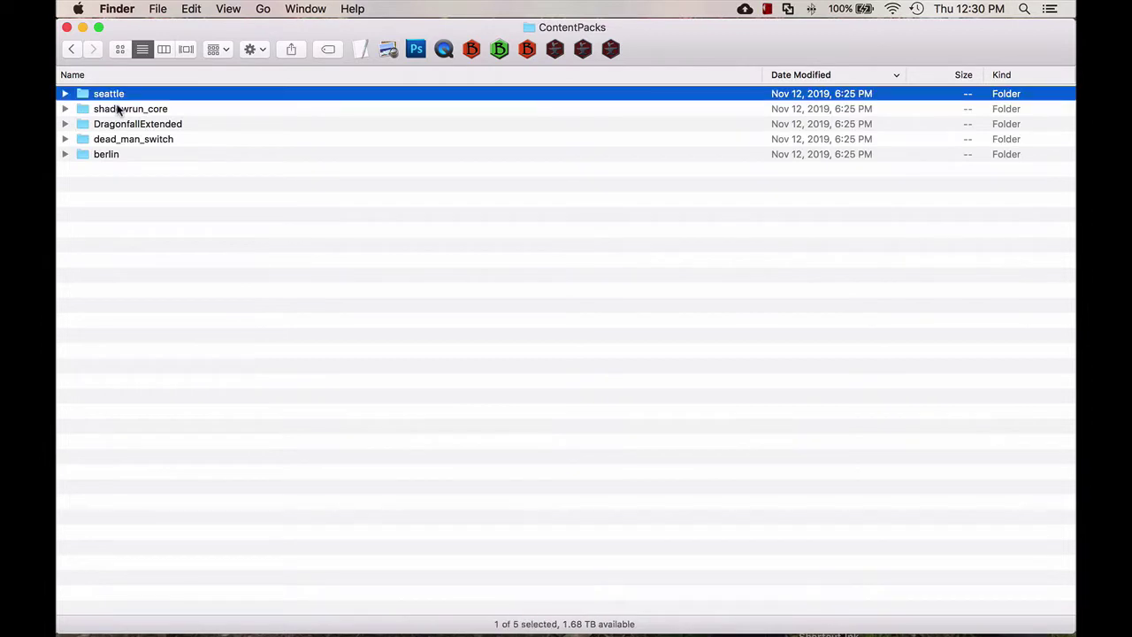
key(super+Down)
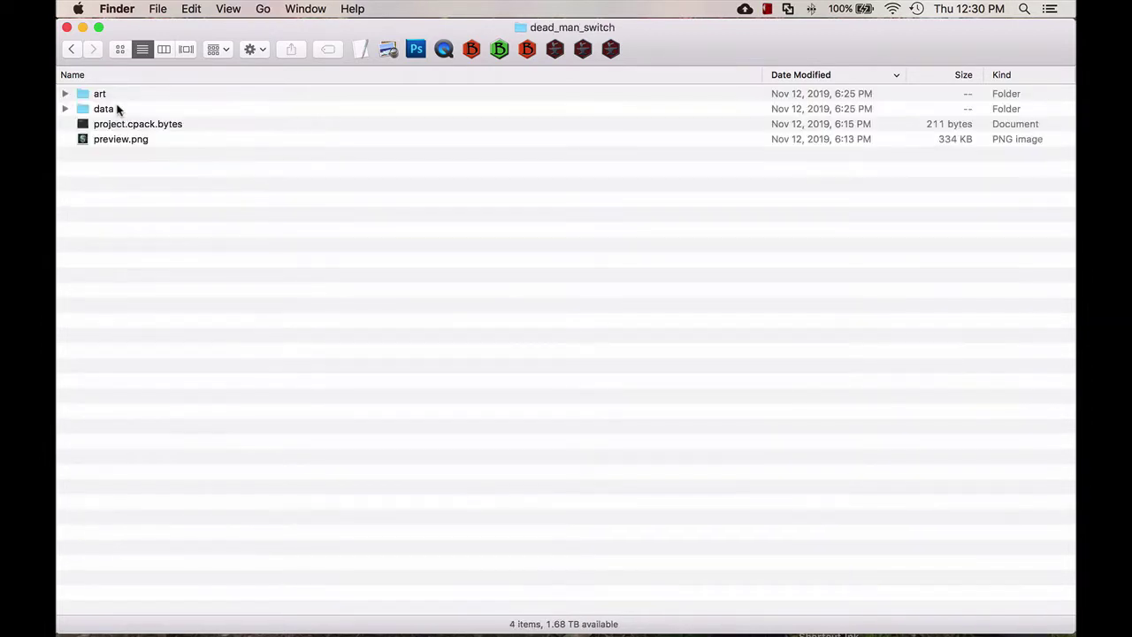
key(Down)
key(super+Down)
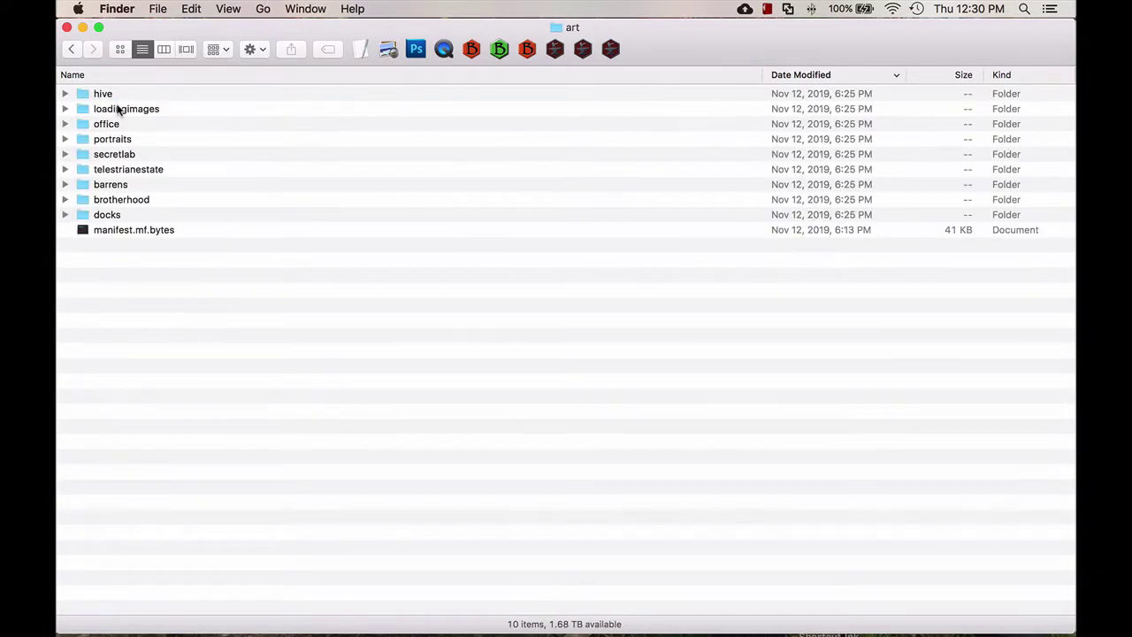
double_click(79, 98)
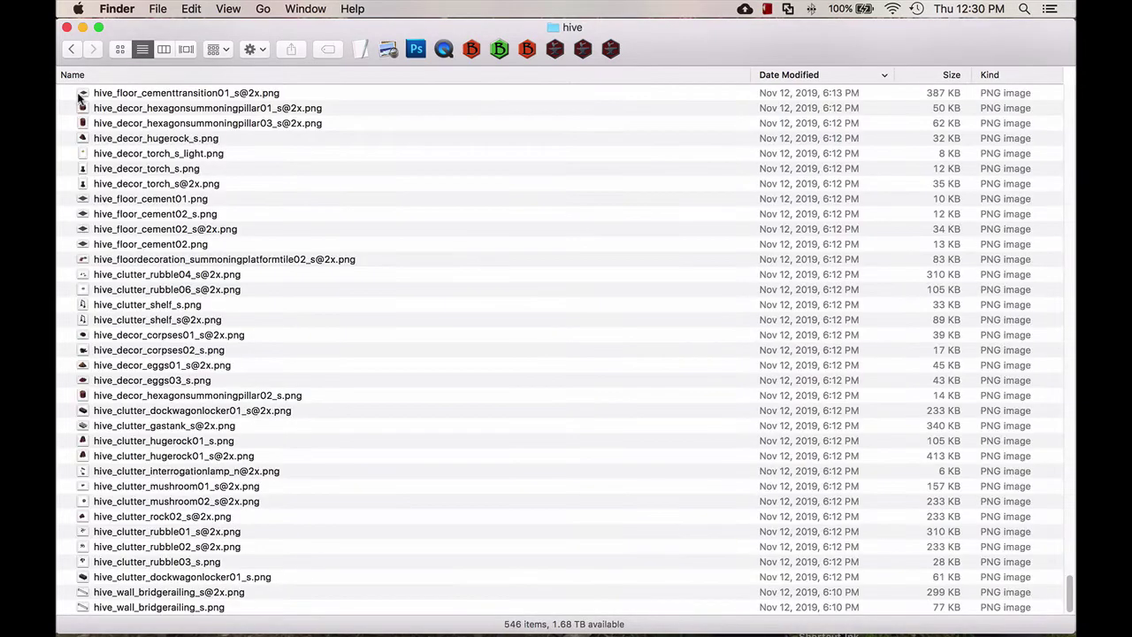
Step: Quick Look the hive vent walls, pillars, closet, archways, web decor, workstation and underground ground pieces
key(Down)
key(space)
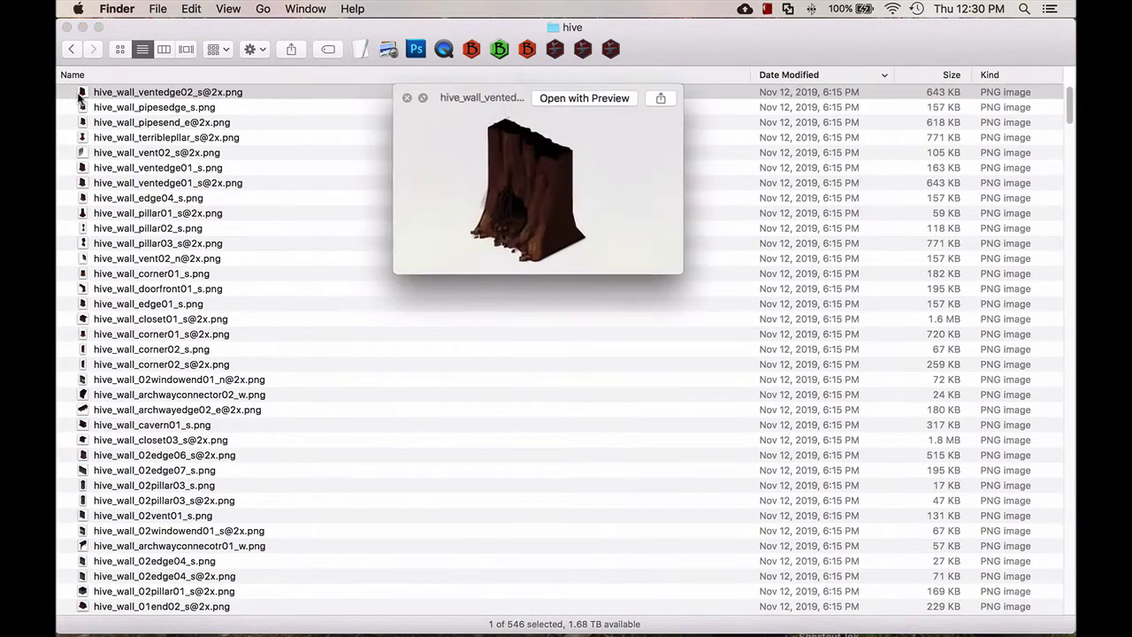
key(Down)
key(Down)
key(Down)
key(Down)
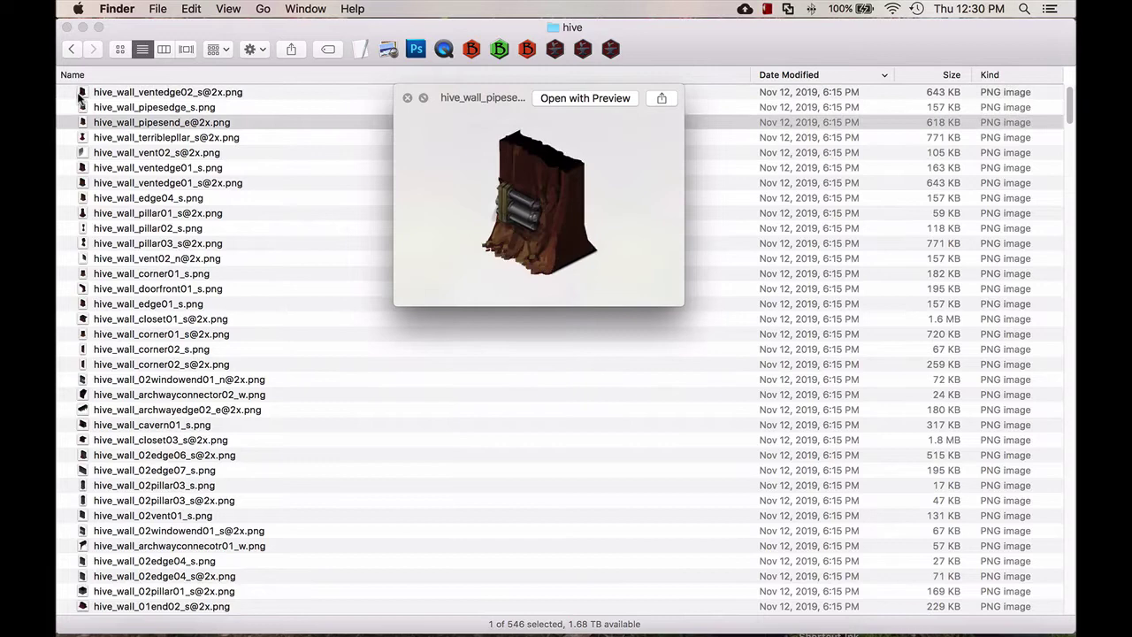
key(Down)
key(Down)
key(Down)
key(Down)
key(Down)
key(Down)
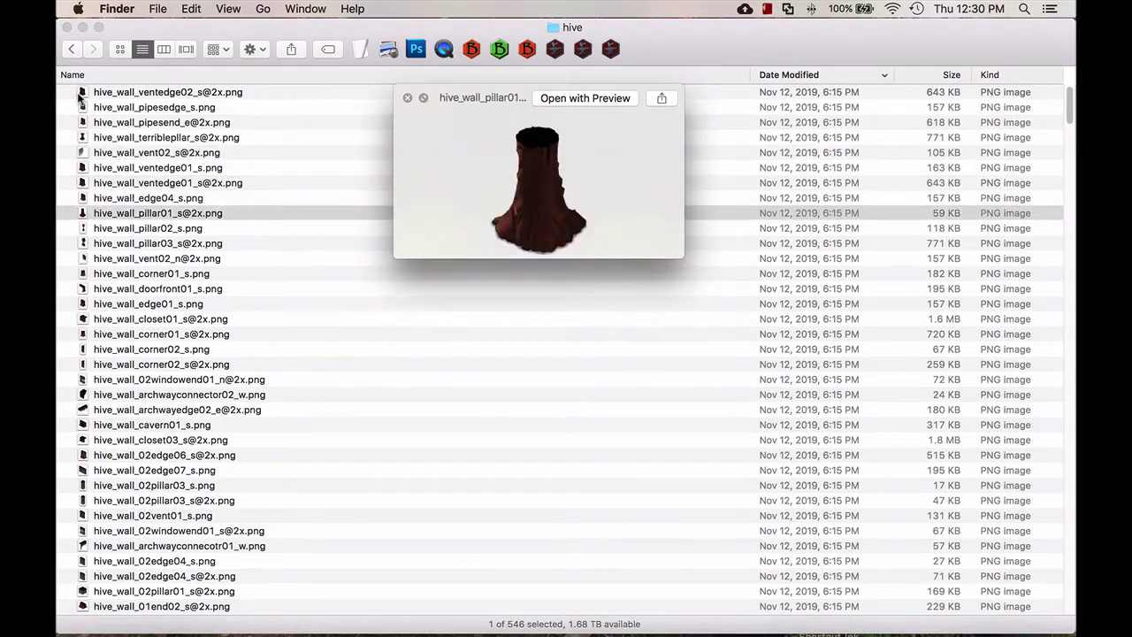
key(Down)
key(Down)
key(Down)
key(Down)
key(Down)
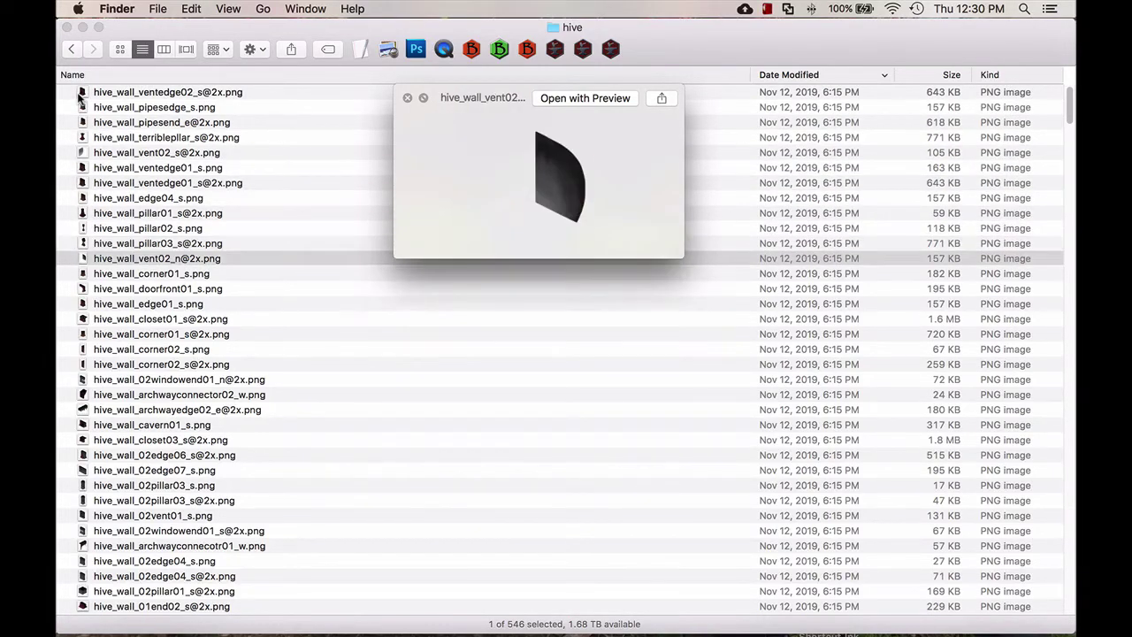
key(Down)
key(Down)
key(Down)
key(Down)
key(Down)
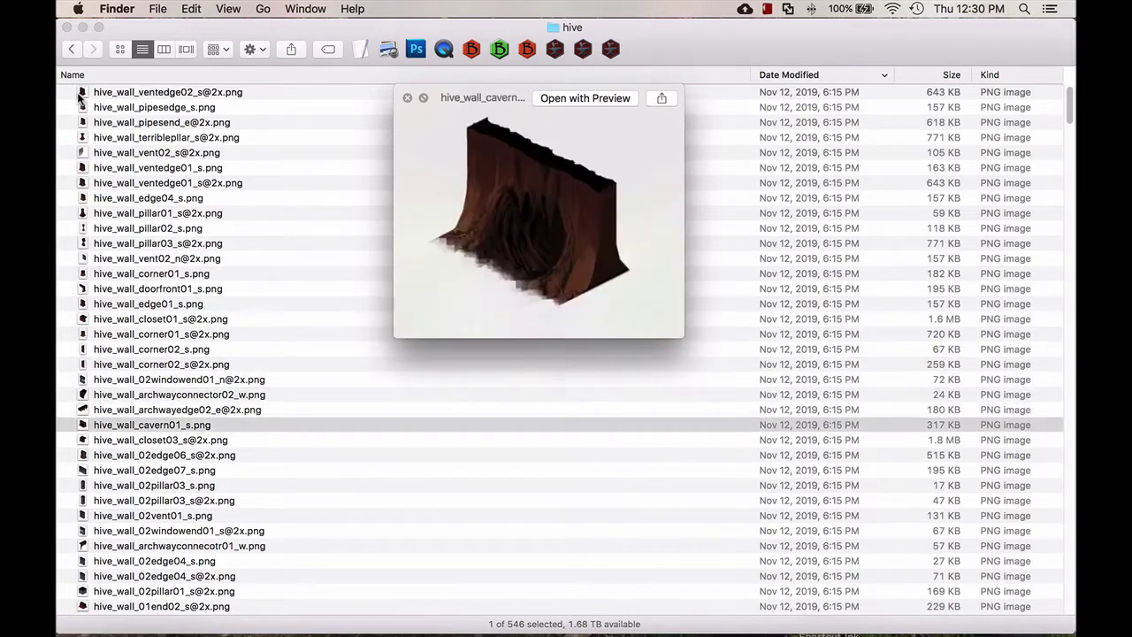
key(Down)
key(Down)
key(Down)
key(Down)
key(Down)
key(Down)
key(Down)
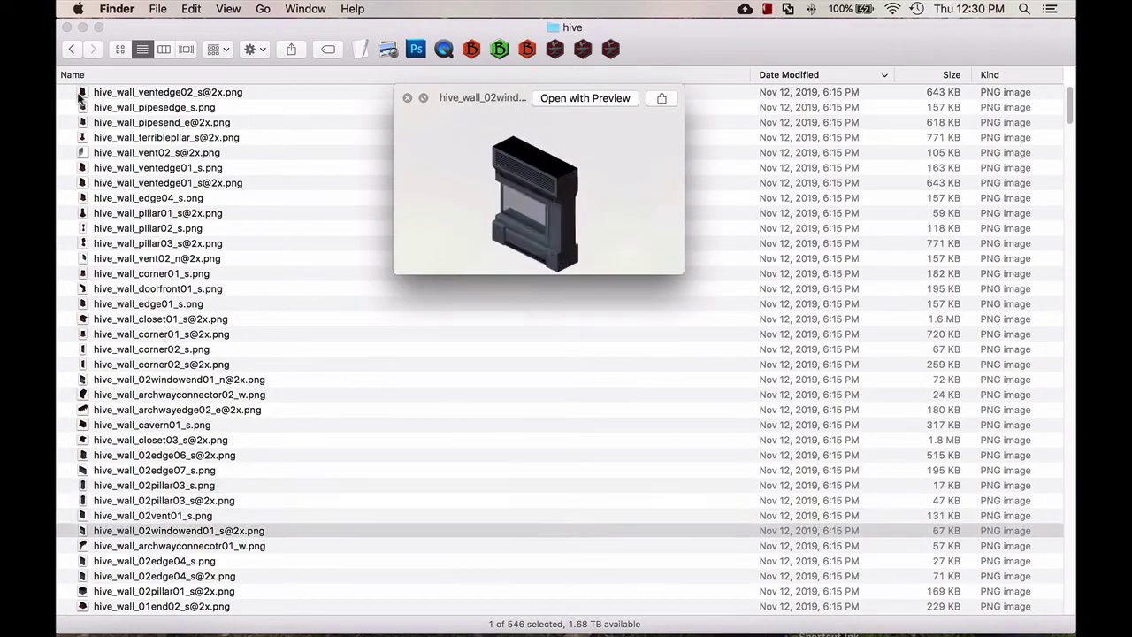
key(Down)
key(Down)
key(Down)
key(Down)
key(Down)
key(Down)
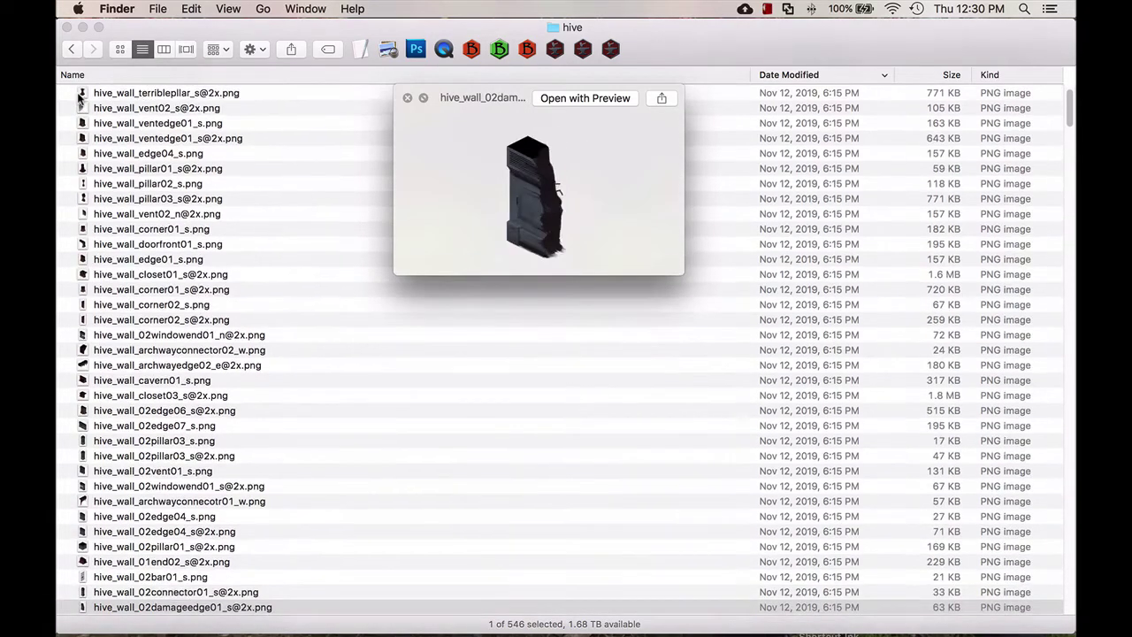
key(Down)
key(Down)
key(Down)
key(Down)
key(Down)
key(Down)
key(Down)
key(Down)
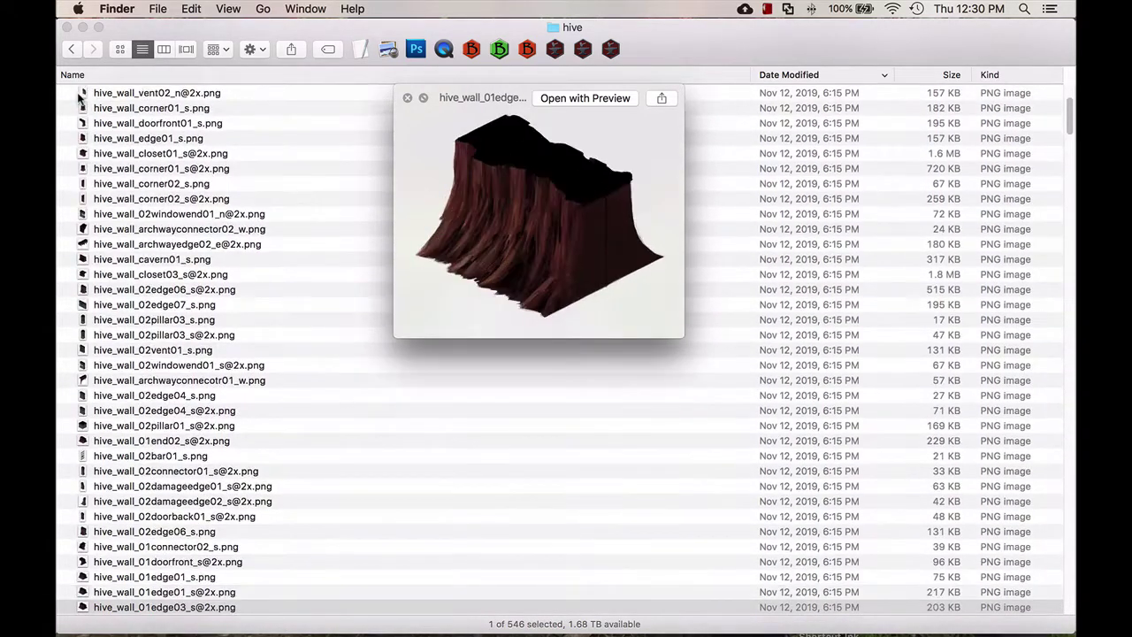
key(Down)
key(Down)
key(Down)
key(Down)
key(Down)
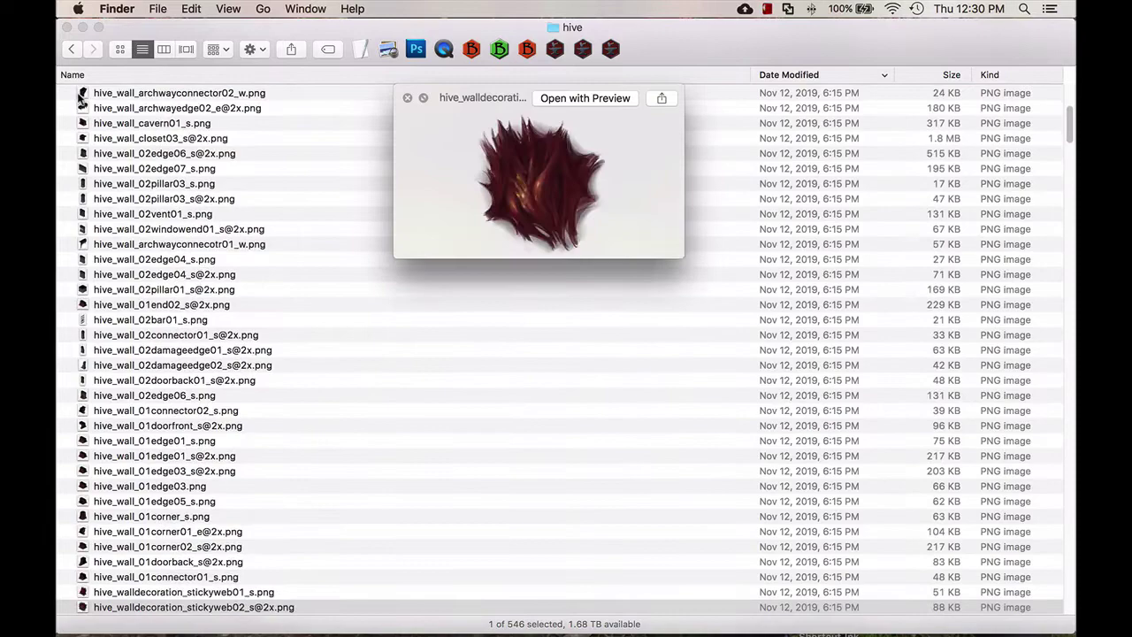
key(Down)
key(Down)
key(Down)
key(Down)
key(Down)
key(Down)
key(Down)
key(Down)
key(Down)
key(Down)
key(Down)
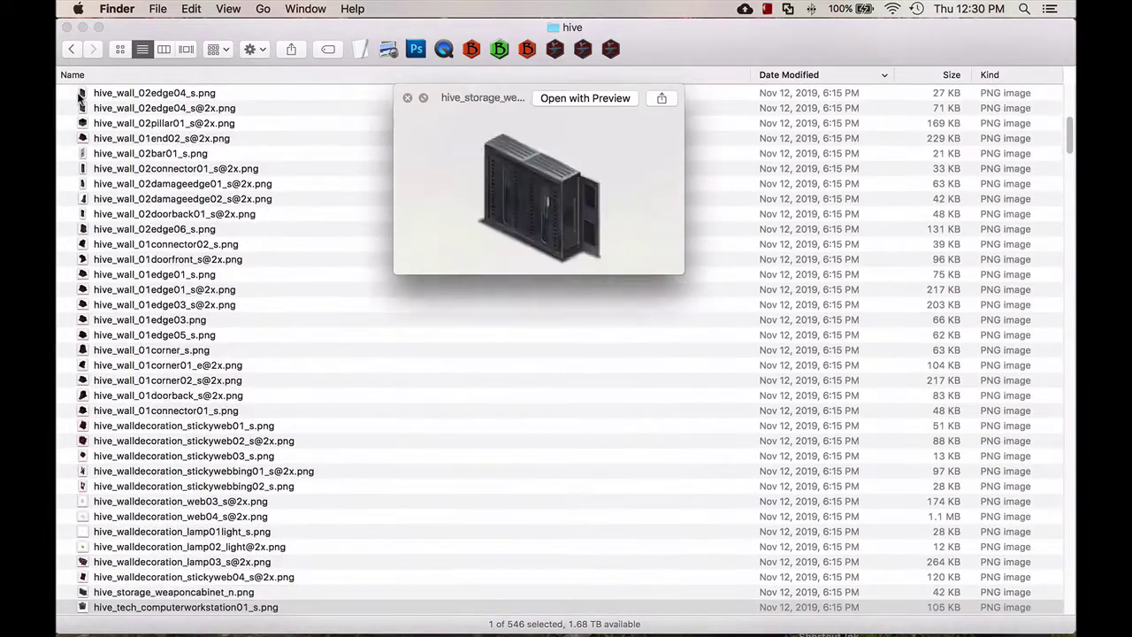
key(Down)
key(Down)
key(Down)
key(Down)
key(Down)
key(Down)
key(Down)
key(Down)
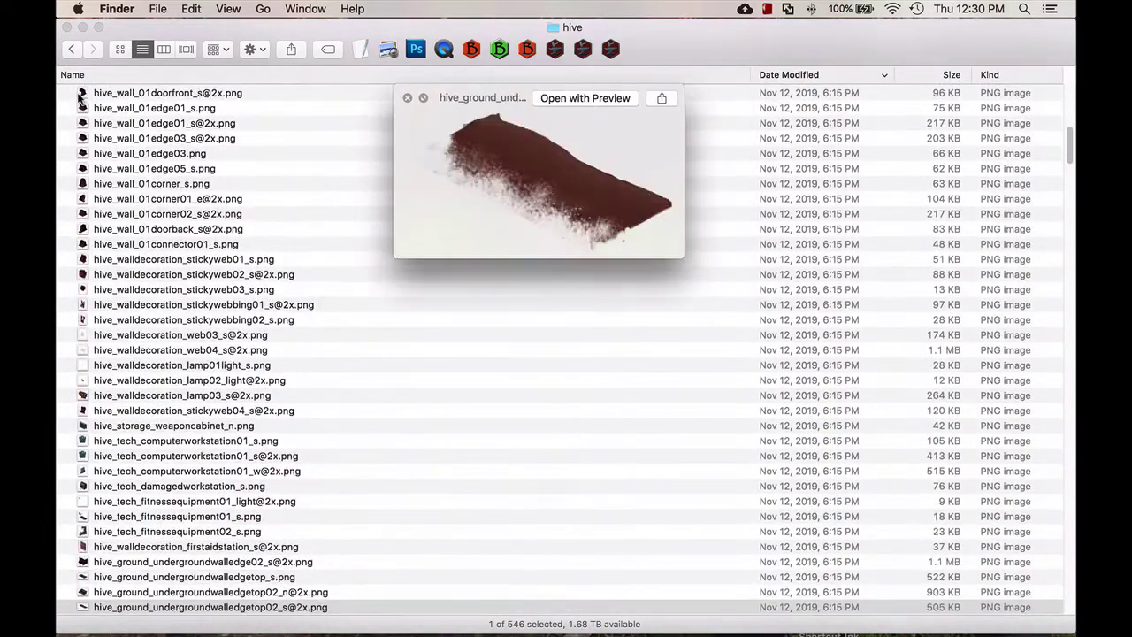
key(Down)
key(Down)
key(Down)
key(Down)
key(Down)
key(Down)
key(Down)
key(Down)
key(Down)
key(Down)
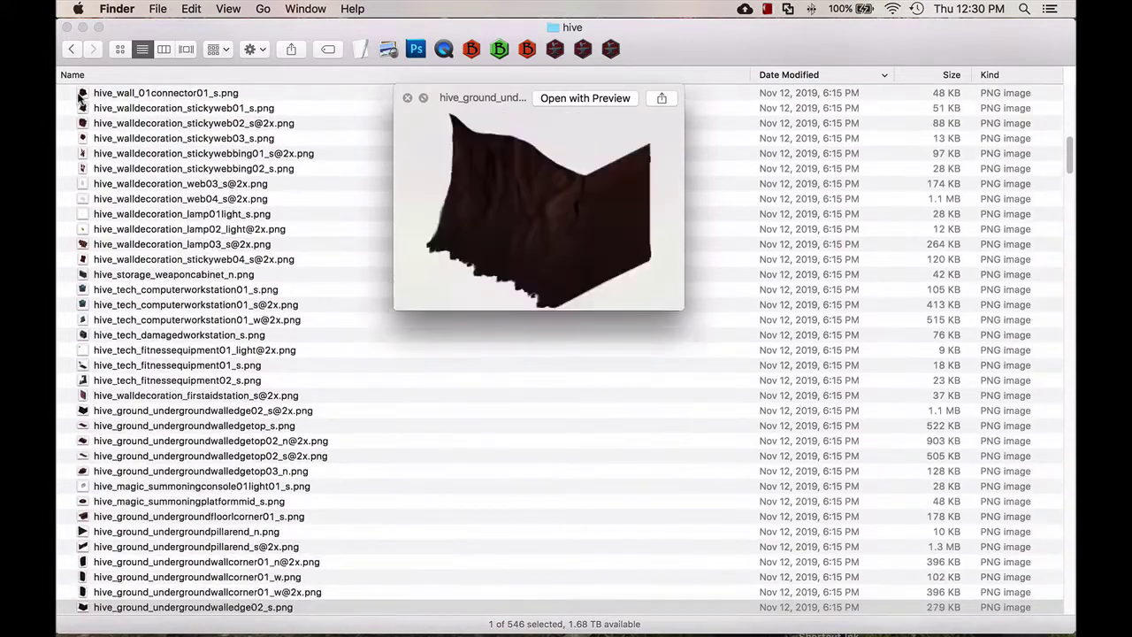
Step: Preview hive furniture, eggs, clutter, pipes, wall edges, web and cement floor tiles, then close Quick Look
key(Down)
key(Down)
key(Down)
key(Down)
key(Down)
key(Down)
key(Down)
key(Down)
key(Down)
key(Down)
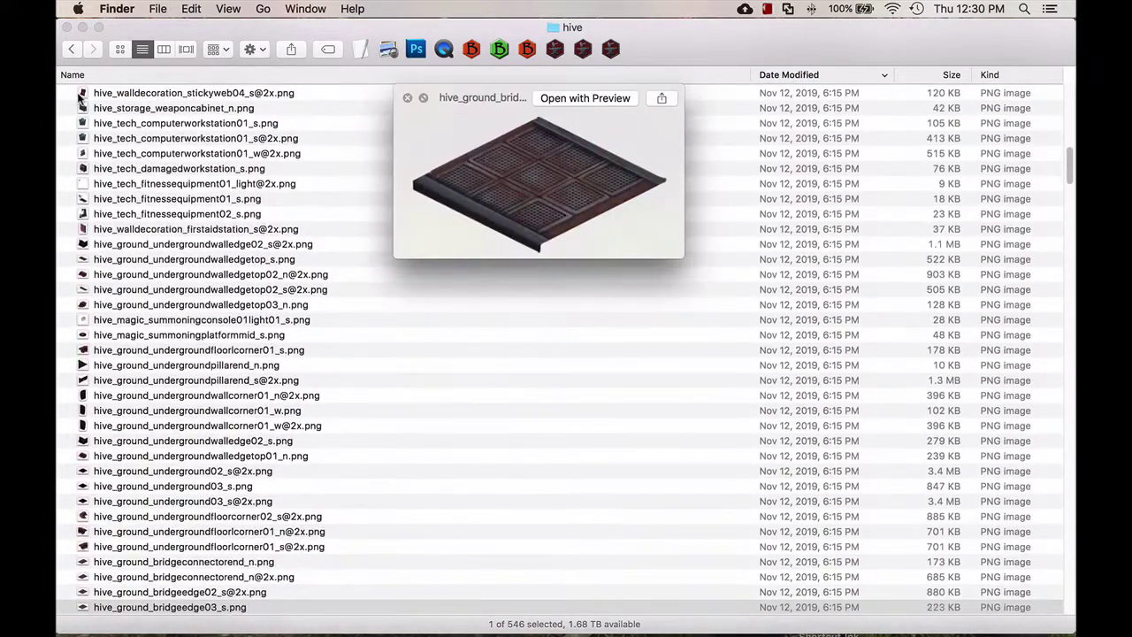
key(Down)
key(Down)
key(Down)
key(Down)
key(Down)
key(Down)
key(Down)
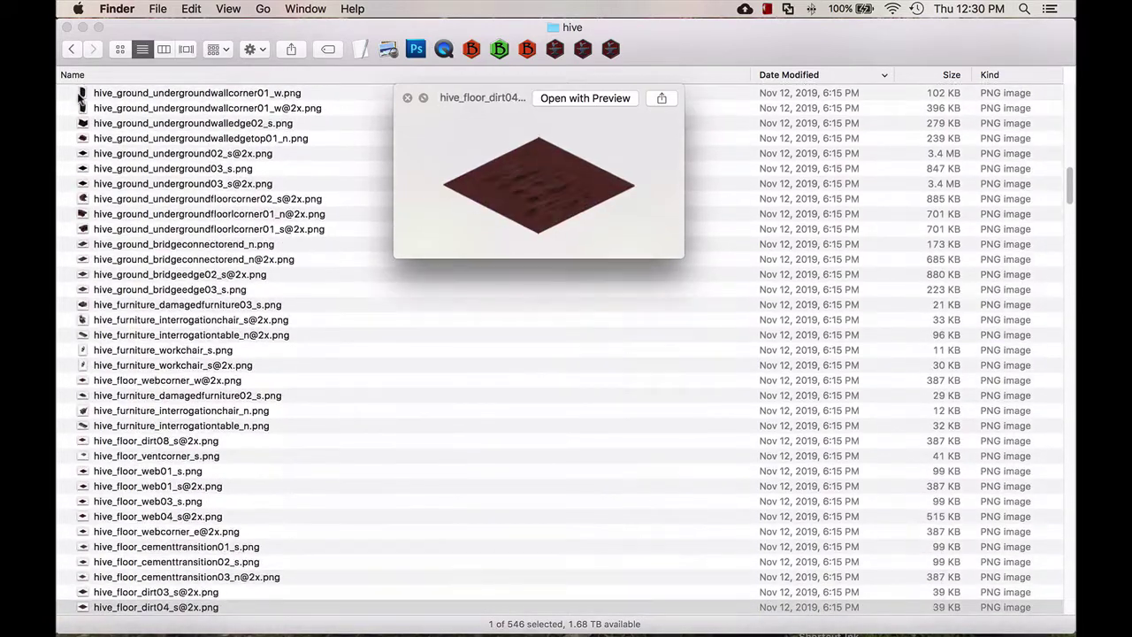
key(Down)
key(Down)
key(Down)
key(Down)
key(Down)
key(Down)
key(Down)
key(Down)
key(Down)
key(Down)
key(Down)
key(Down)
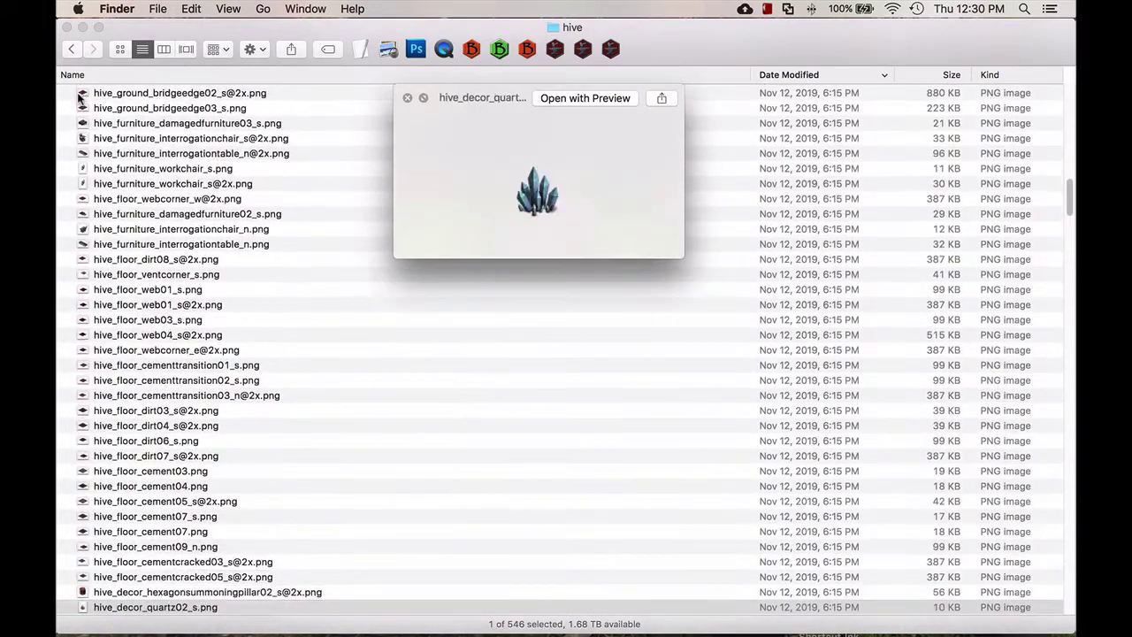
key(Down)
key(Down)
key(Down)
key(Down)
key(Down)
key(Down)
key(Down)
key(Down)
key(Down)
key(Down)
key(Down)
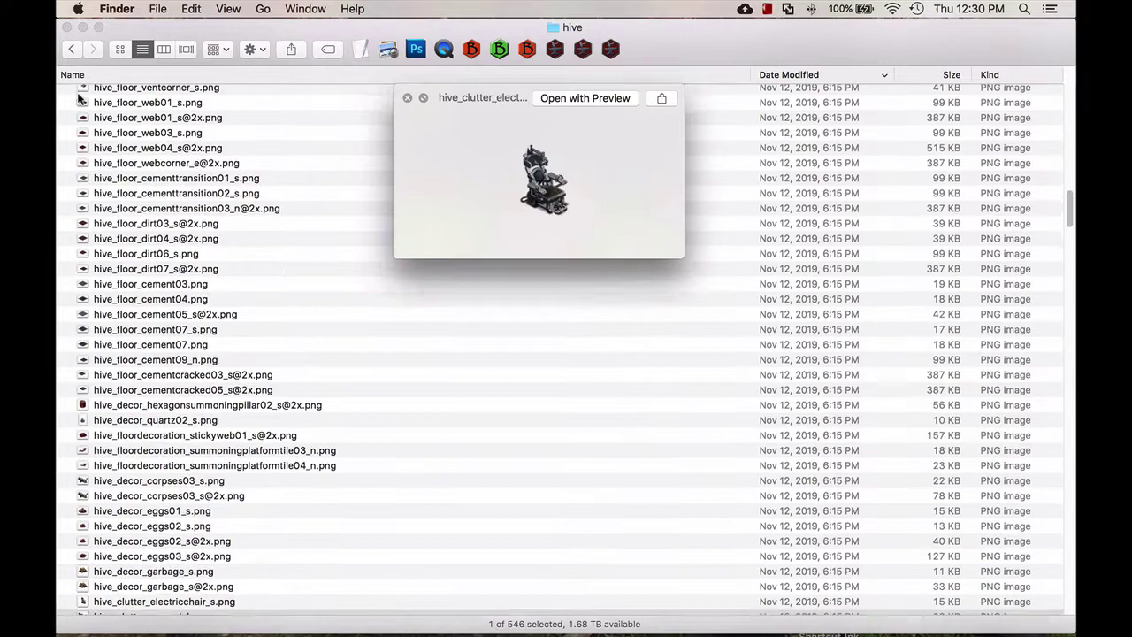
key(Down)
key(Down)
key(Down)
key(Down)
key(Down)
key(Down)
key(Down)
key(Down)
key(Down)
key(Down)
key(Down)
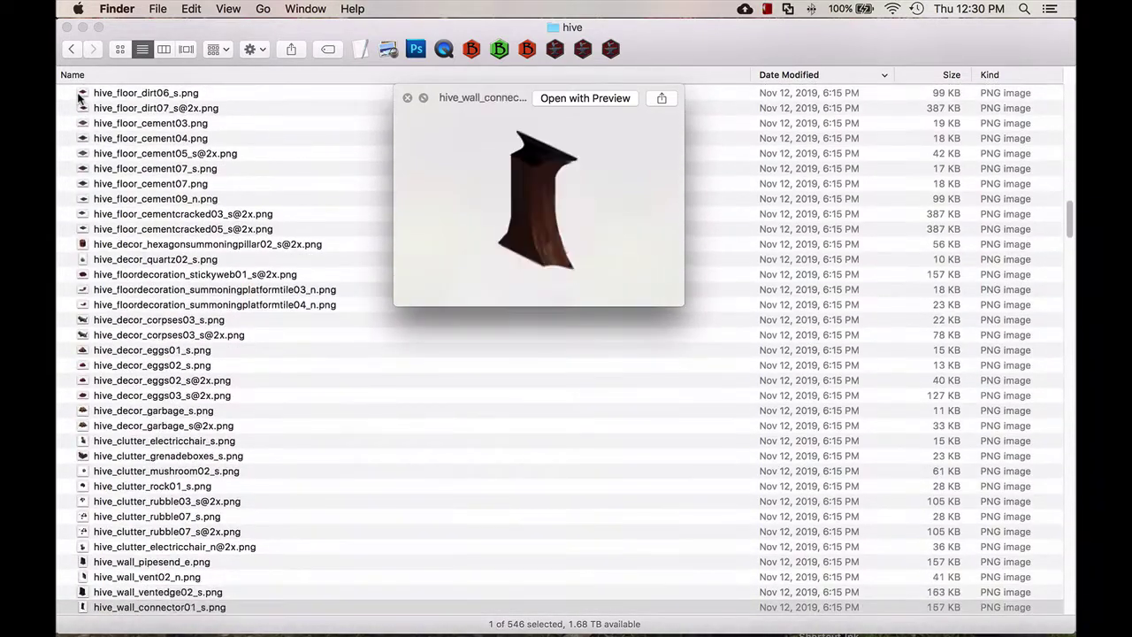
key(Down)
key(Down)
key(Down)
key(Down)
key(Down)
key(Down)
key(Down)
key(Down)
key(Down)
key(Down)
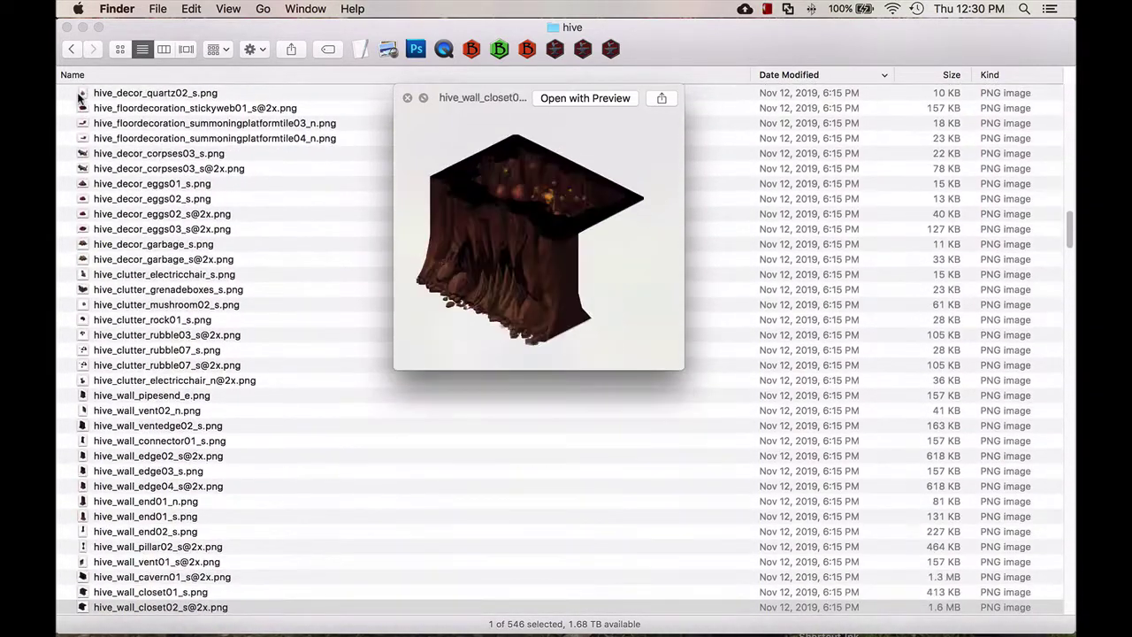
key(Down)
key(Down)
key(Down)
key(Down)
key(Down)
key(Down)
key(Down)
key(Down)
key(Down)
key(Down)
key(Down)
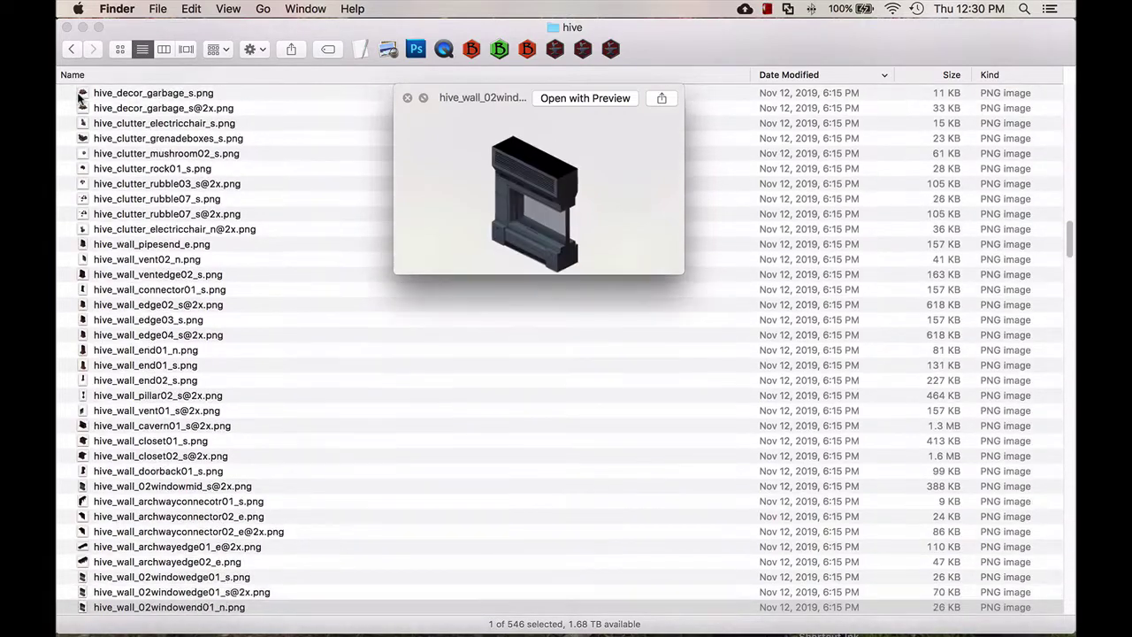
key(Down)
key(Down)
key(Down)
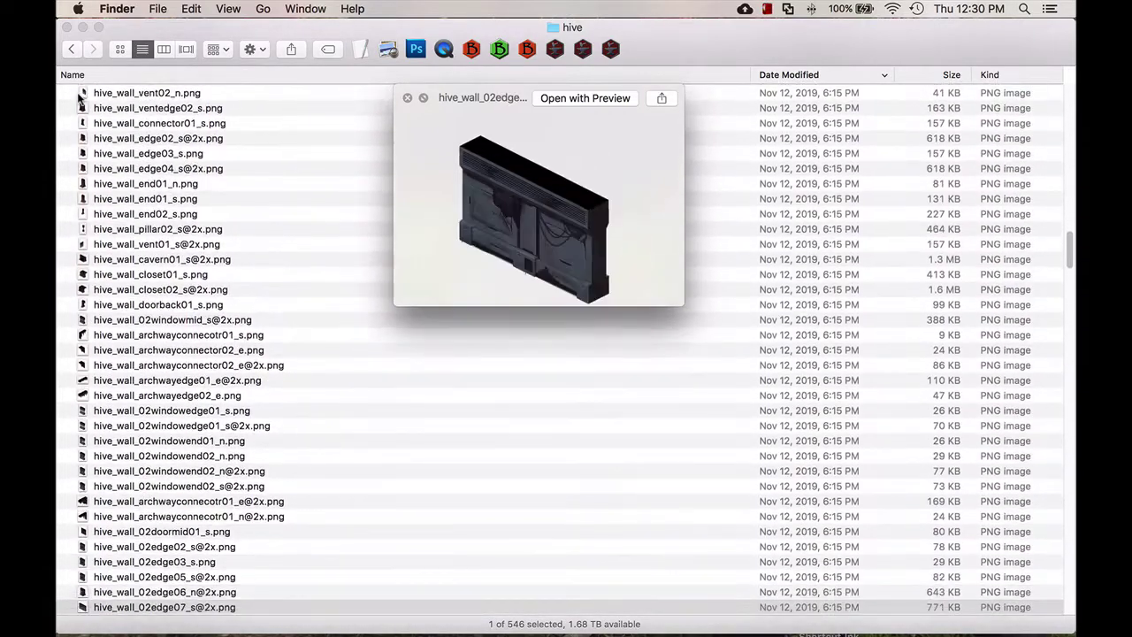
key(Down)
key(Down)
key(Down)
key(Down)
key(Down)
key(Down)
key(Down)
key(Down)
key(Down)
key(Down)
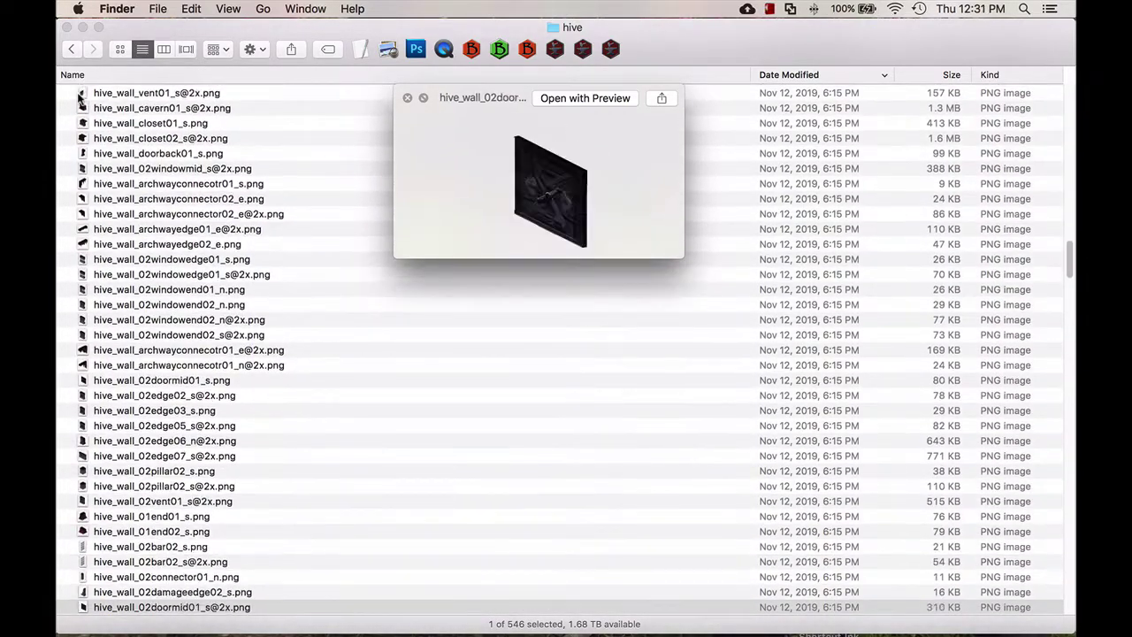
key(Down)
key(Down)
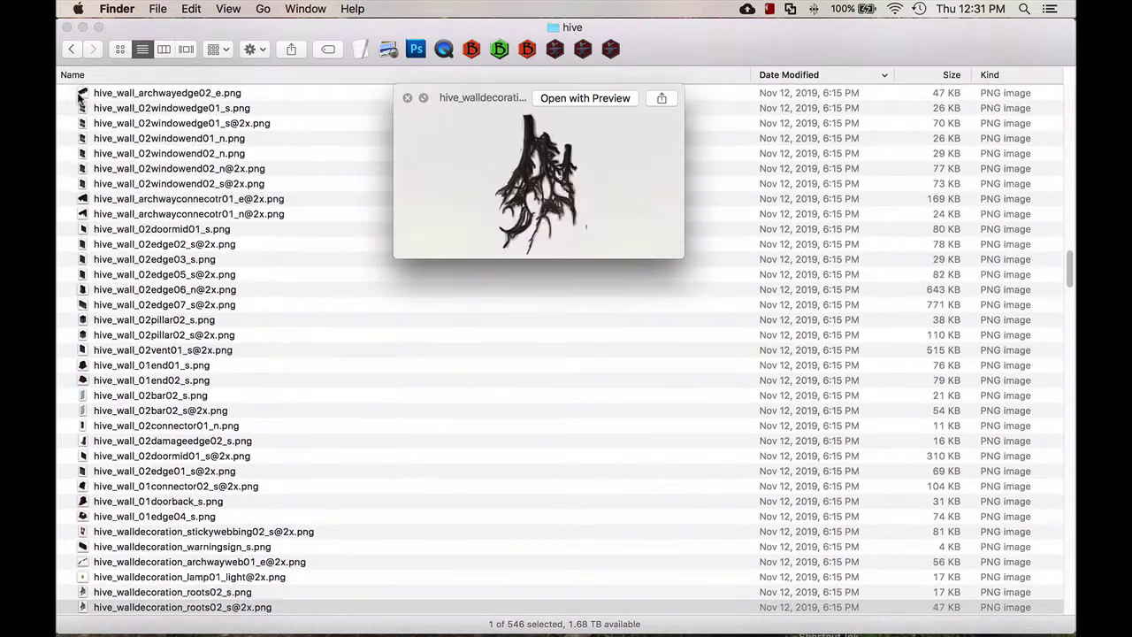
key(Down)
key(Down)
key(Down)
key(Down)
key(Down)
key(Down)
key(Down)
key(Down)
key(Down)
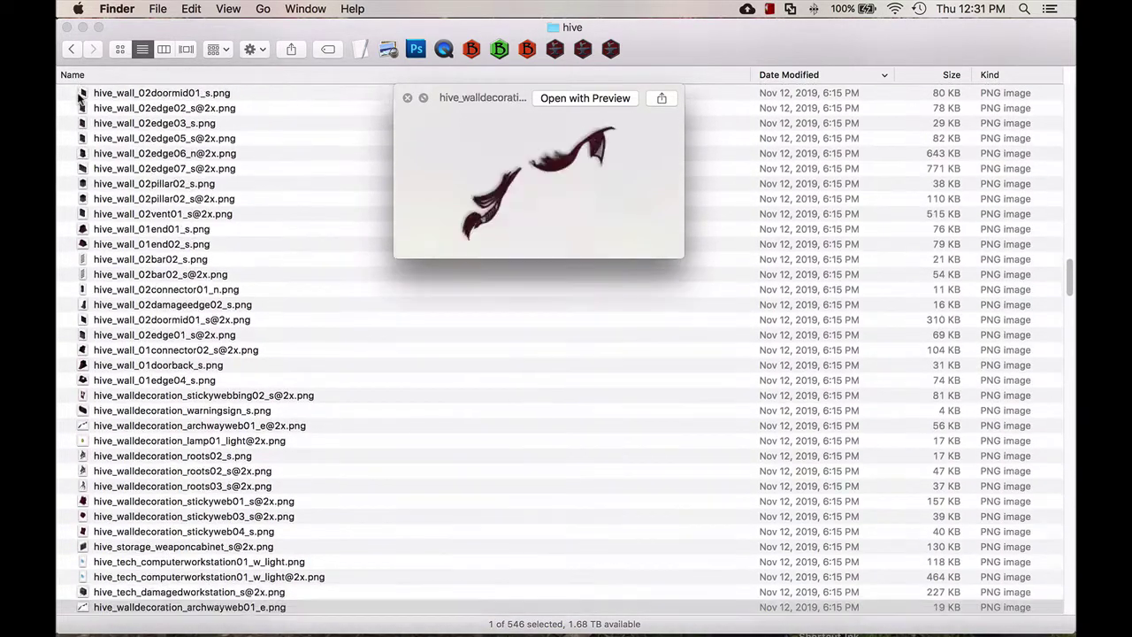
key(Down)
key(Down)
key(Down)
key(Down)
key(Down)
key(Down)
key(Down)
key(Down)
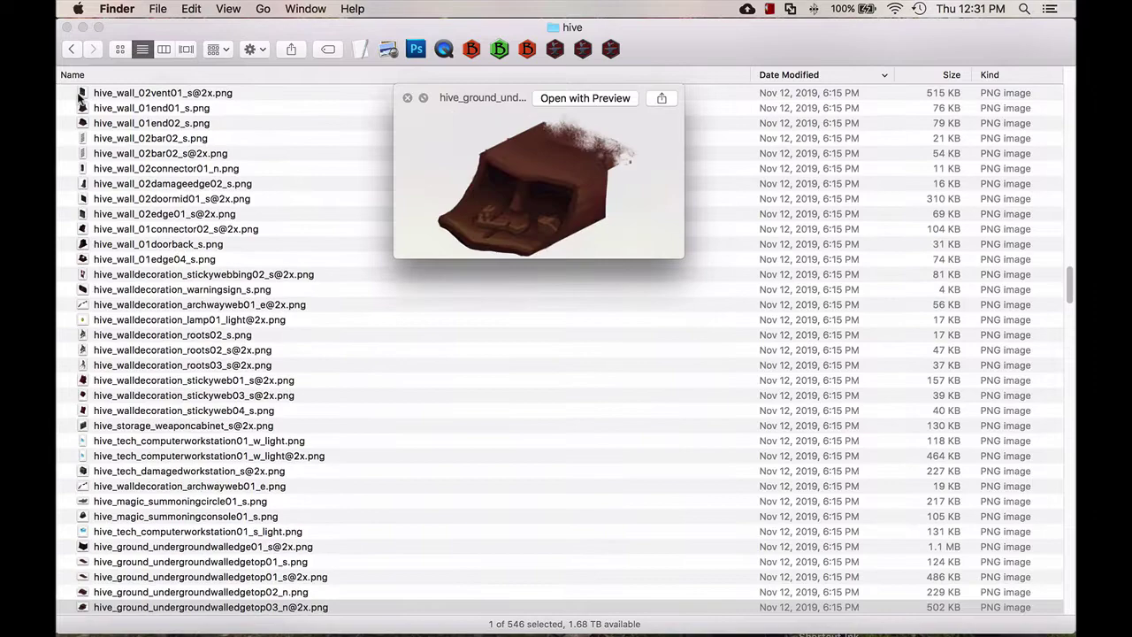
key(Down)
key(Down)
key(Down)
key(Down)
key(Down)
key(Down)
key(Down)
key(Down)
key(Down)
key(Down)
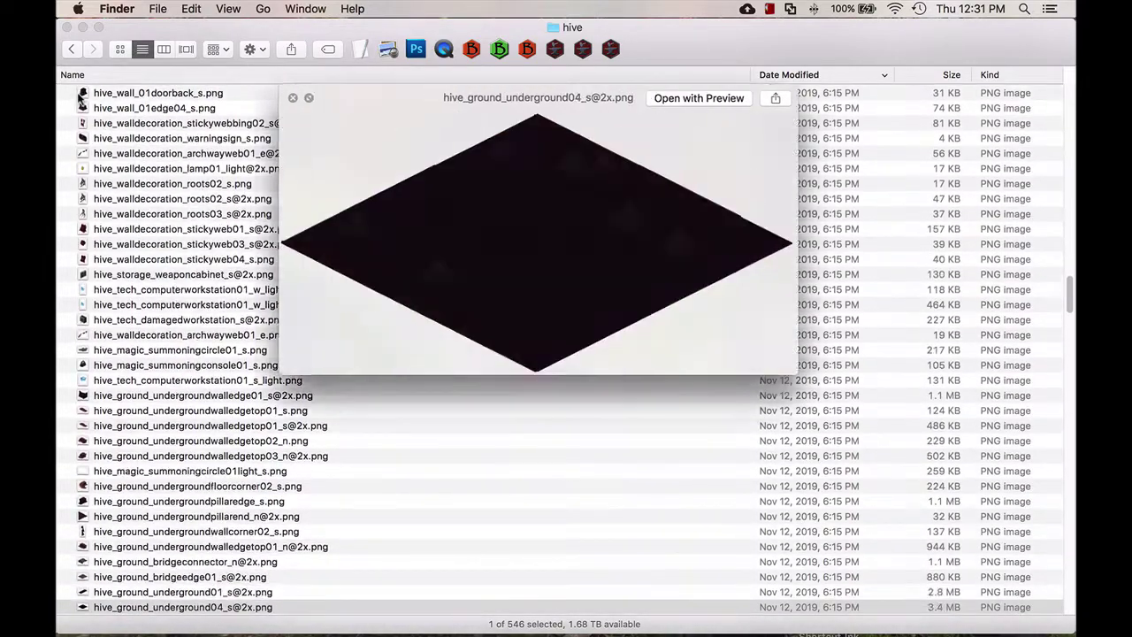
key(Down)
key(Down)
key(Down)
key(Down)
key(Down)
key(Down)
key(Down)
key(Down)
key(Down)
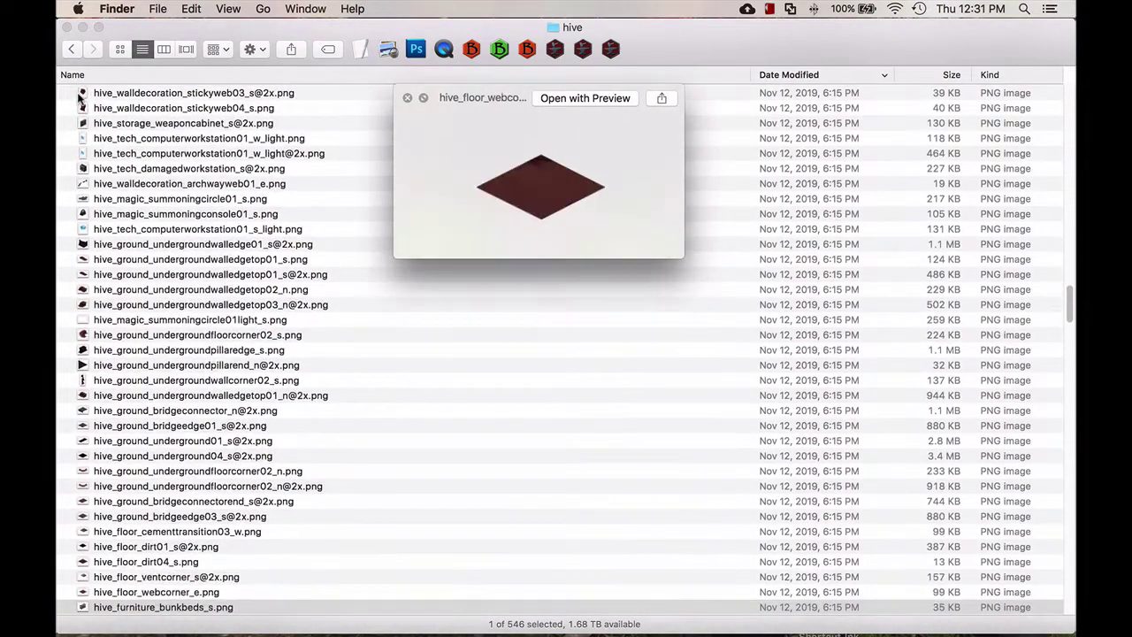
key(Down)
key(Down)
key(Down)
key(Down)
key(Down)
key(Down)
key(Down)
key(Down)
key(Down)
key(Down)
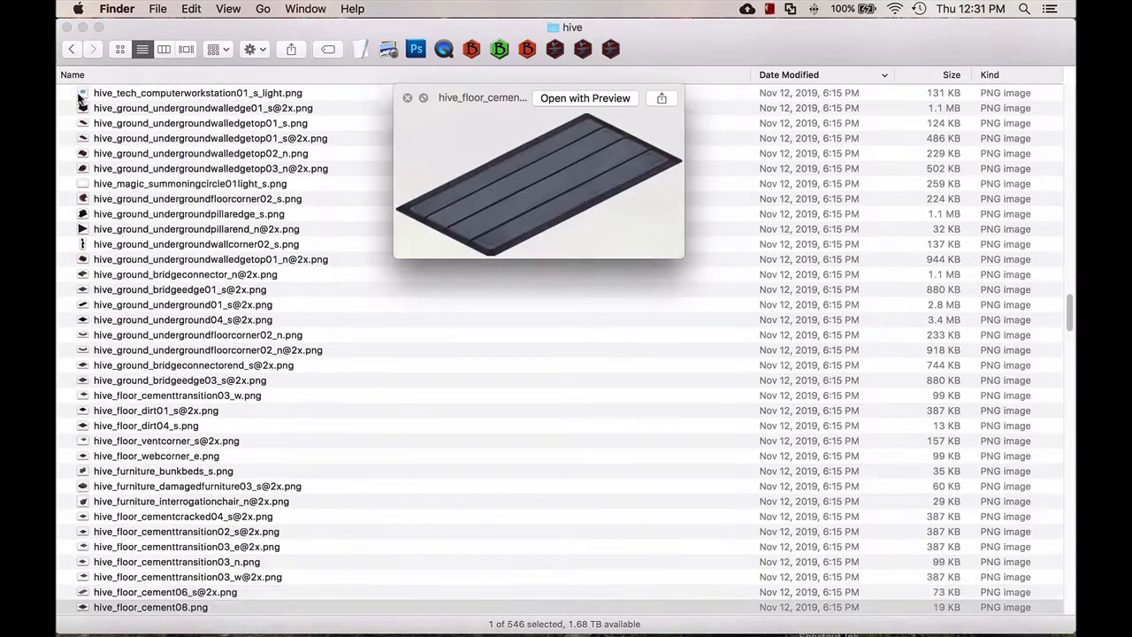
key(Down)
key(Down)
key(Down)
key(Down)
key(Down)
key(Down)
key(Down)
key(Down)
key(Down)
key(Down)
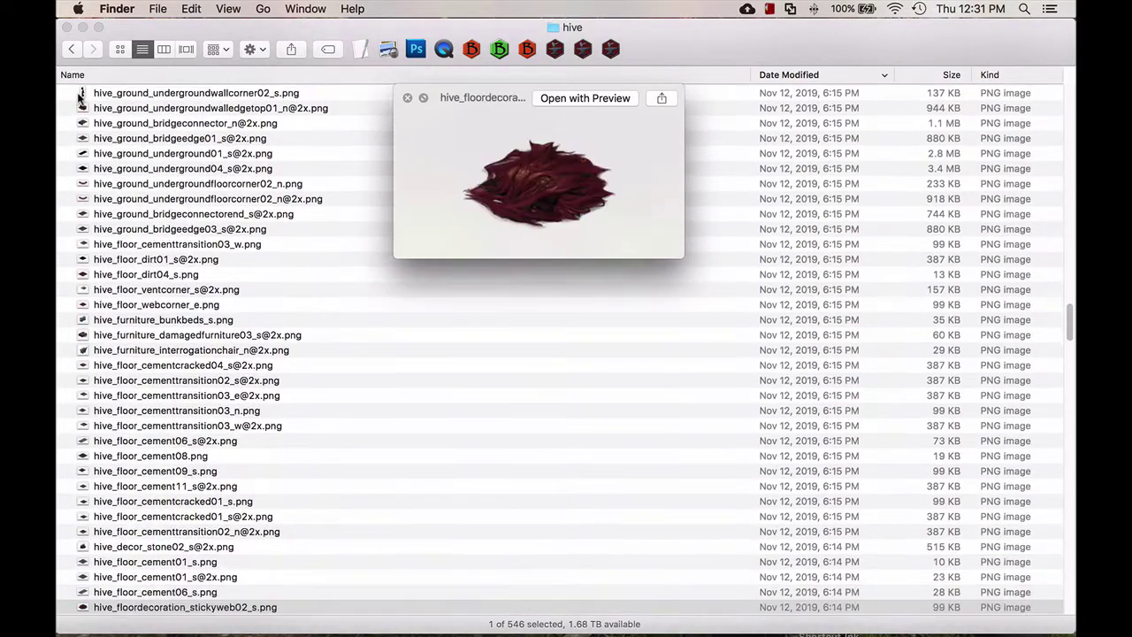
key(Down)
key(Down)
key(Down)
key(Down)
key(Down)
key(Down)
key(Down)
key(Down)
key(Down)
key(Down)
key(Down)
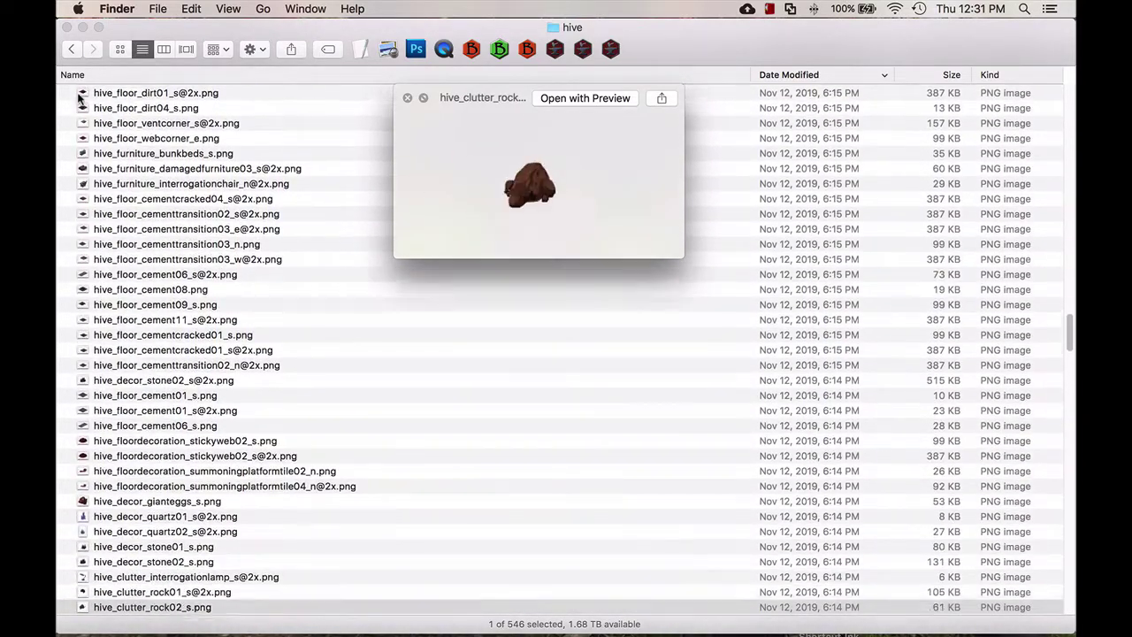
key(Down)
key(Down)
key(Down)
key(Down)
key(Down)
key(Down)
key(Down)
key(Down)
key(Down)
key(Down)
key(Down)
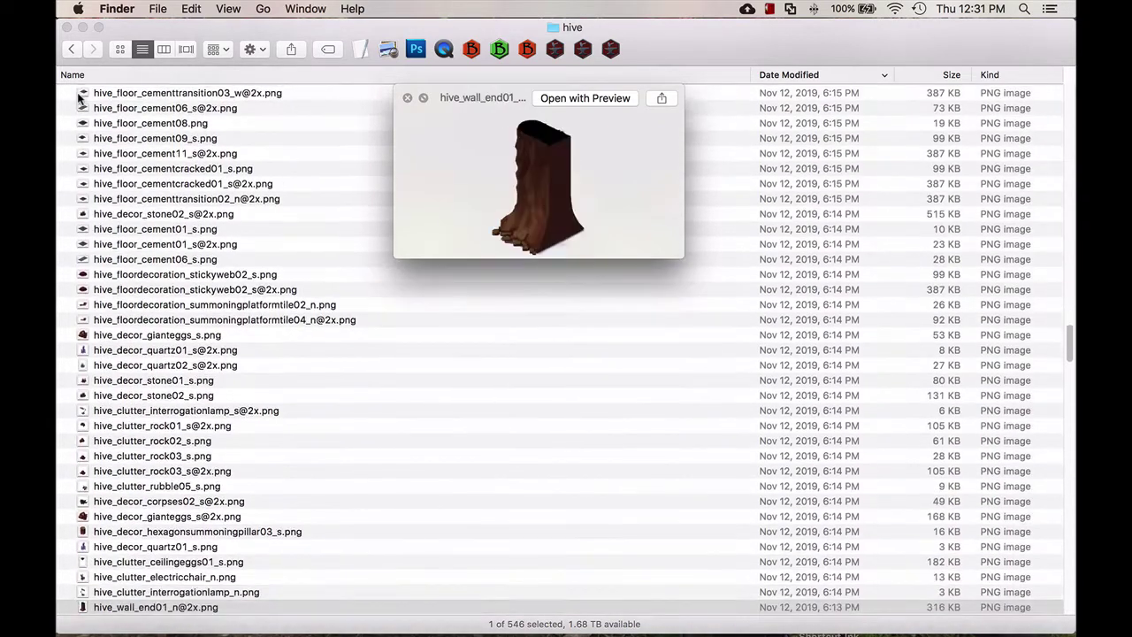
key(Down)
key(Down)
key(Down)
key(Down)
key(Down)
key(Down)
key(Down)
key(Down)
key(Down)
key(Down)
key(Down)
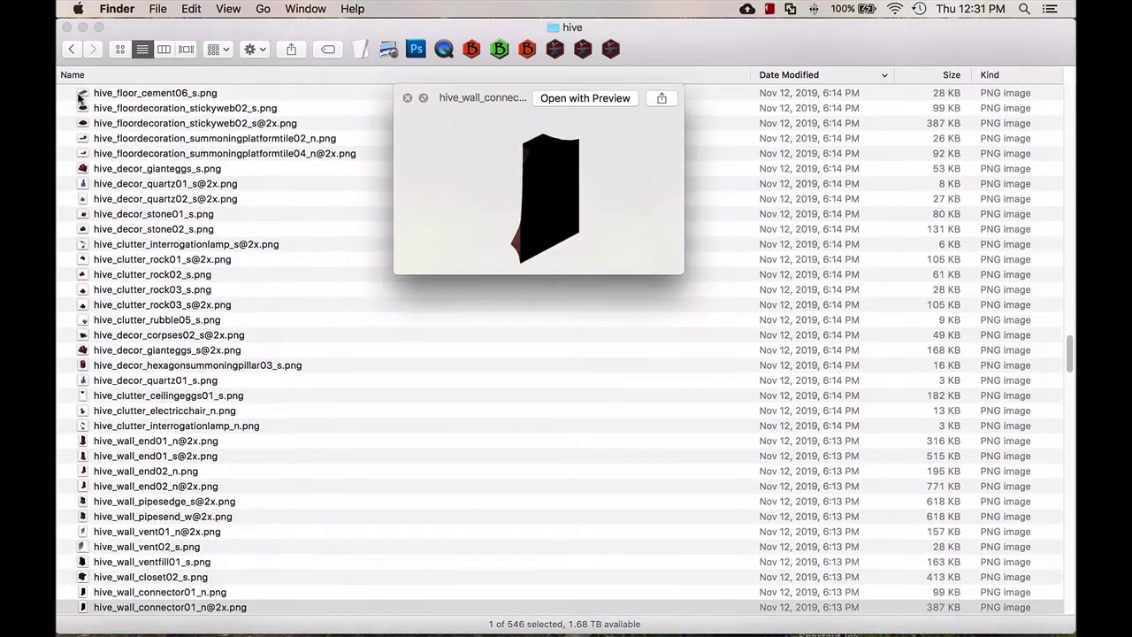
key(space)
Step: Back in art, jump to the museum folder by typing 'mu', open it and Quick Look the first image
key(super+Up)
click(78, 154)
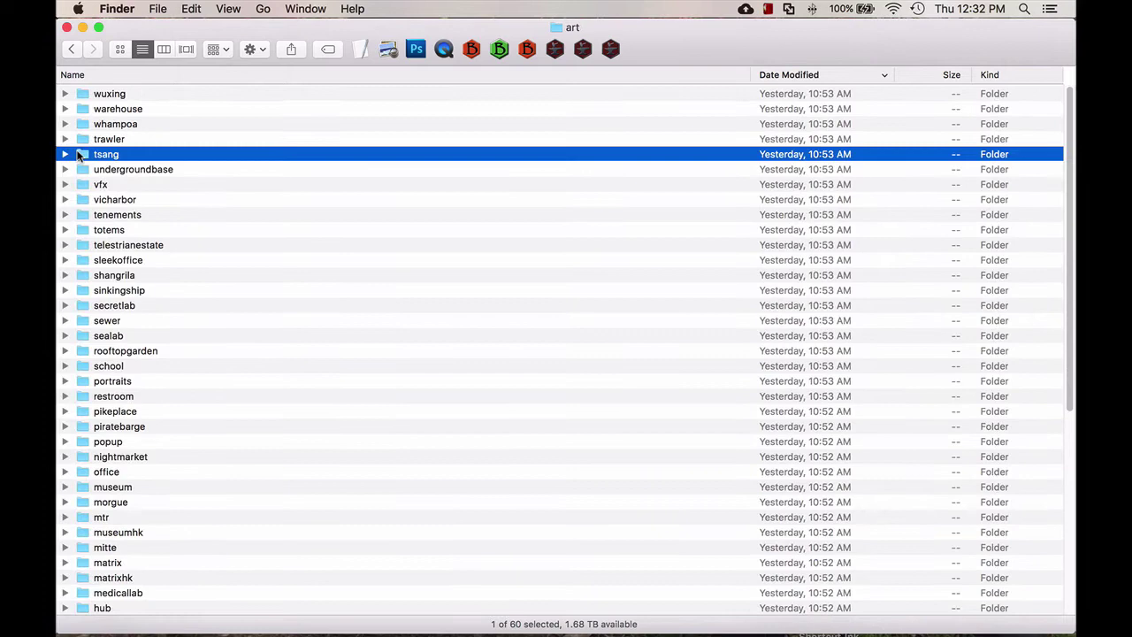
text(mu)
key(super+Down)
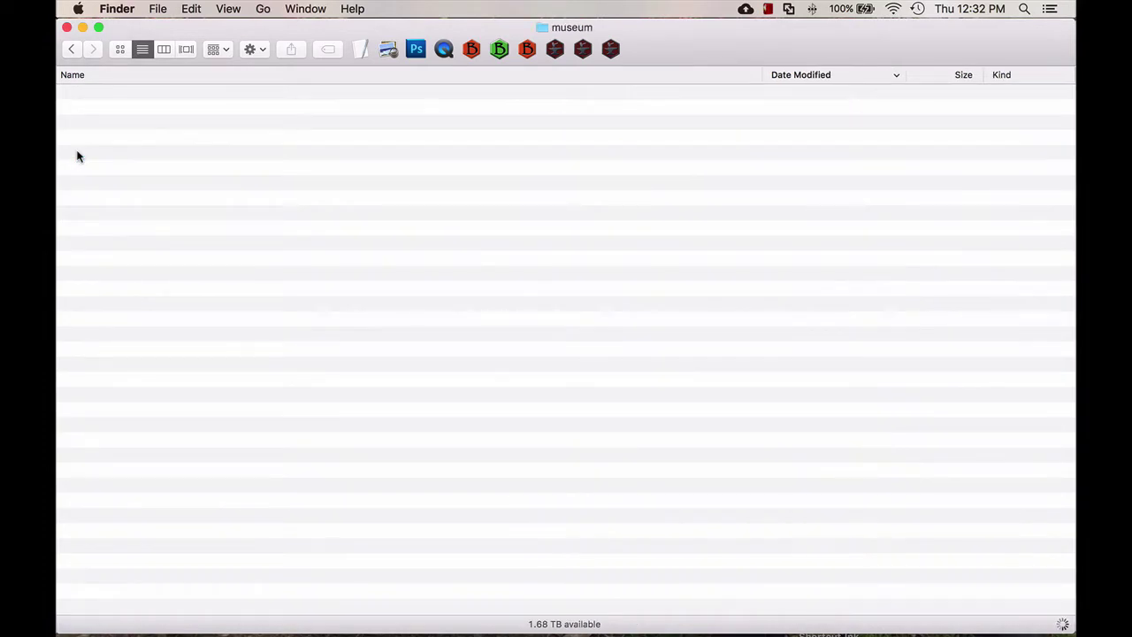
key(Down)
key(space)
Step: Preview the museum security grate, double window, door wall, car display, room divider and ground tiles
key(Down)
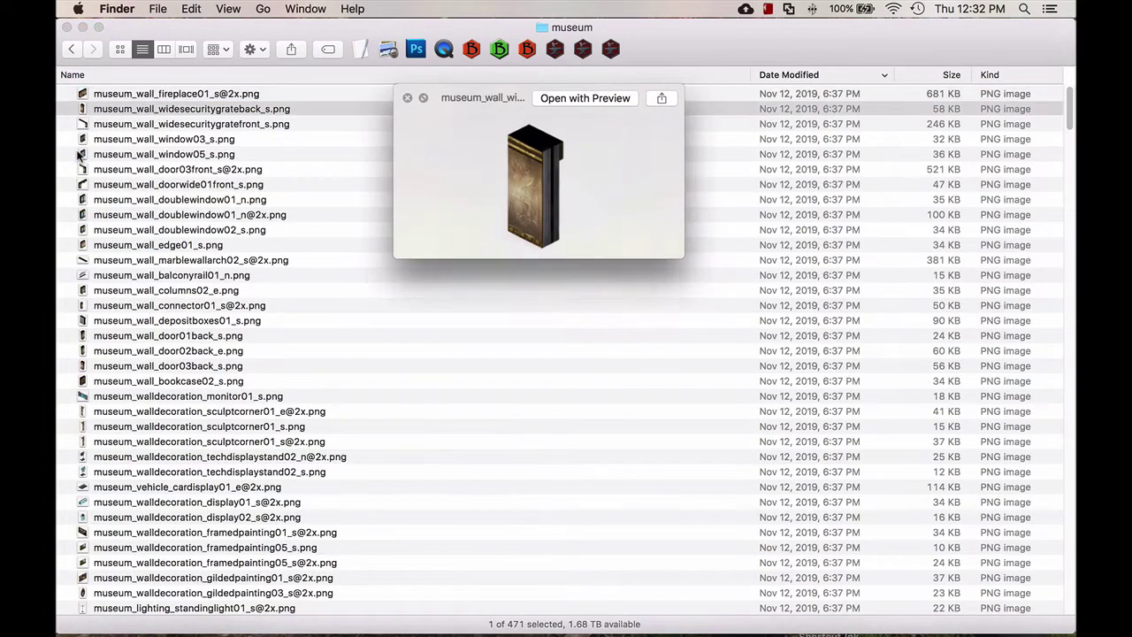
key(Down)
key(Down)
key(Down)
key(Down)
key(Down)
key(Down)
key(Down)
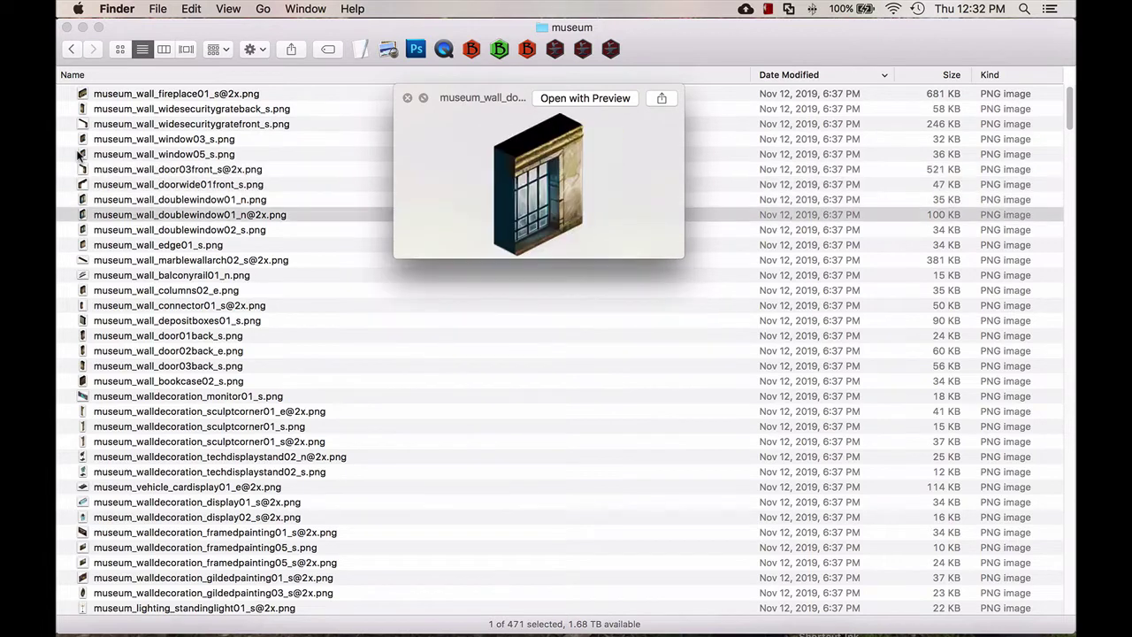
key(Down)
key(Down)
key(Down)
key(Down)
key(Down)
key(Down)
key(Down)
key(Down)
key(Down)
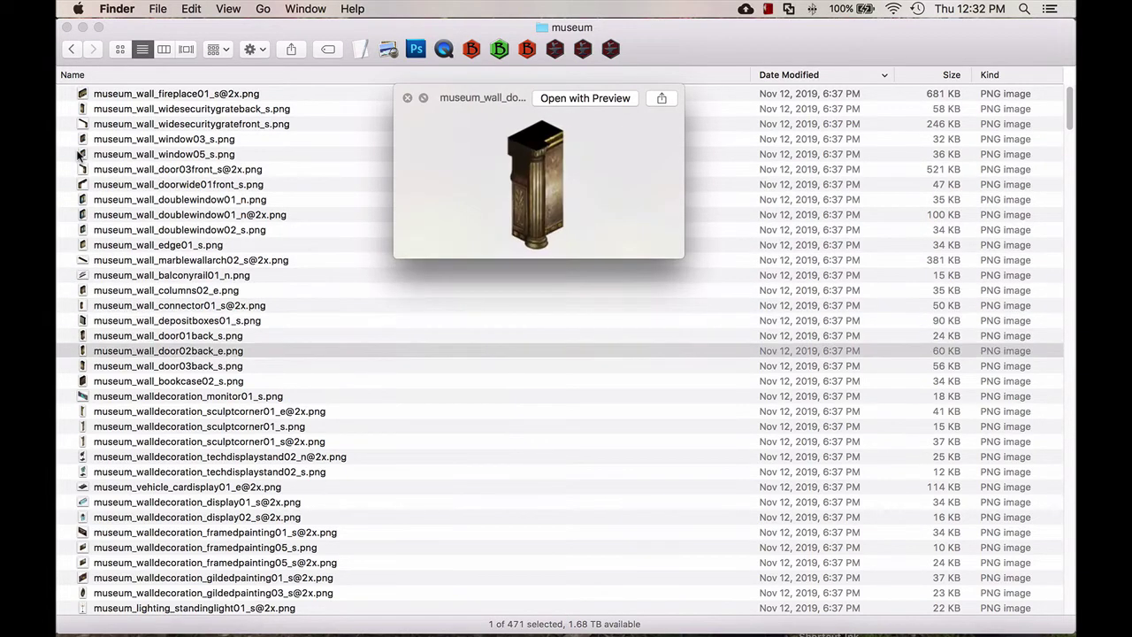
key(Down)
key(Down)
key(Down)
key(Down)
key(Down)
key(Down)
key(Down)
key(Down)
key(Down)
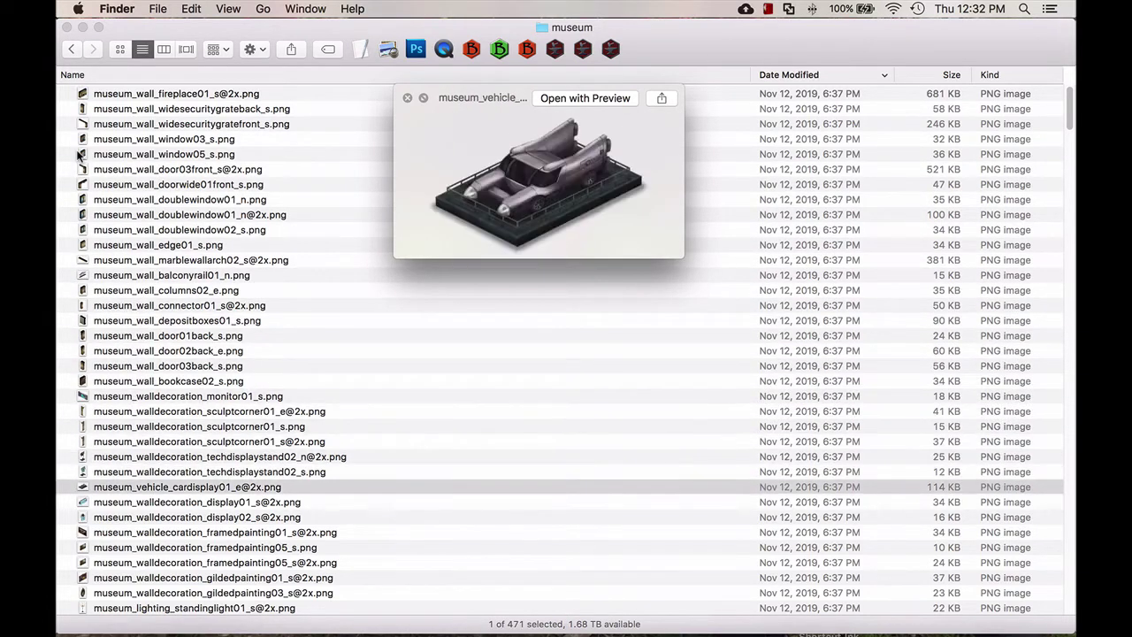
key(Down)
key(Down)
key(Down)
key(Down)
key(Down)
key(Down)
key(Down)
key(Down)
key(Down)
key(Down)
key(Down)
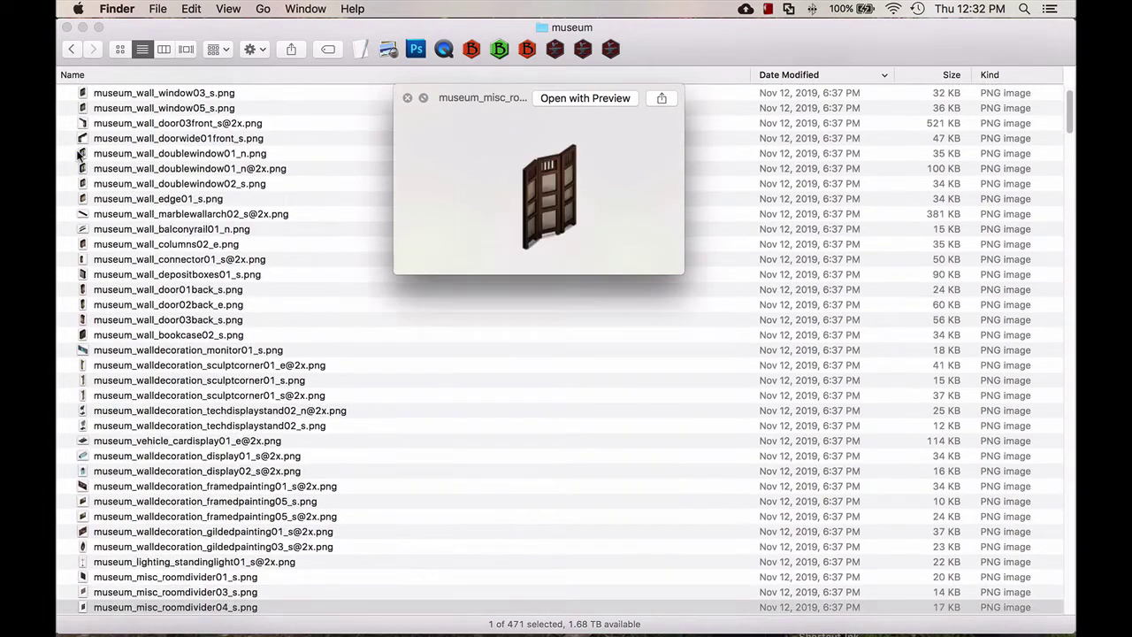
key(Down)
key(Down)
key(Down)
key(Down)
key(Down)
key(Down)
key(Down)
key(Down)
key(Down)
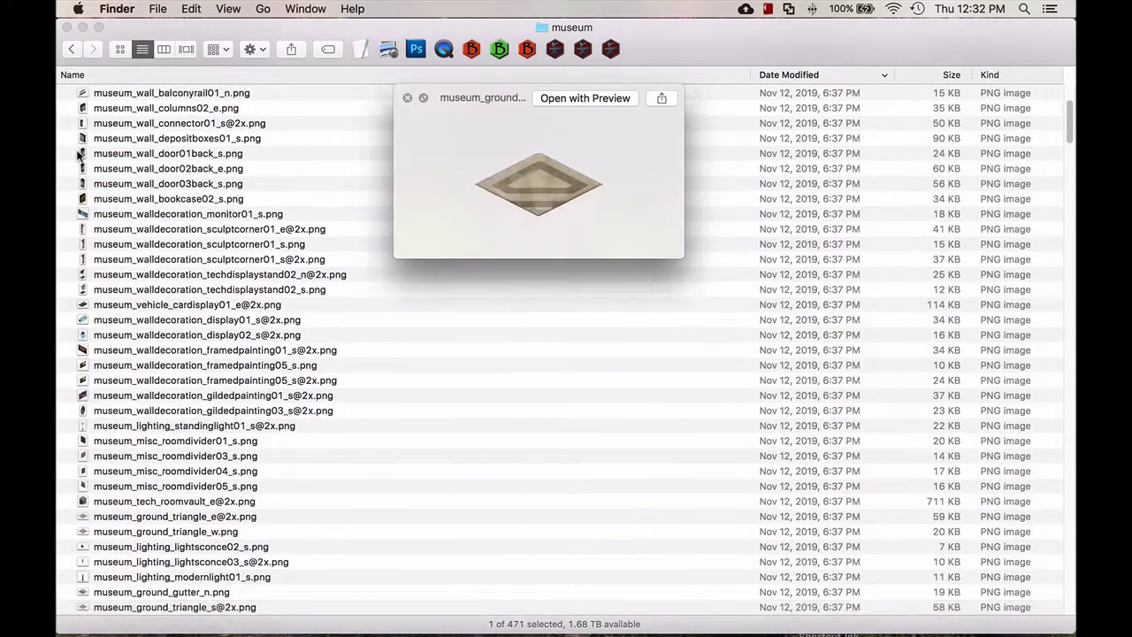
key(Down)
key(Down)
key(Down)
key(Down)
key(Down)
key(Down)
key(Down)
key(Down)
key(Down)
key(Down)
key(Down)
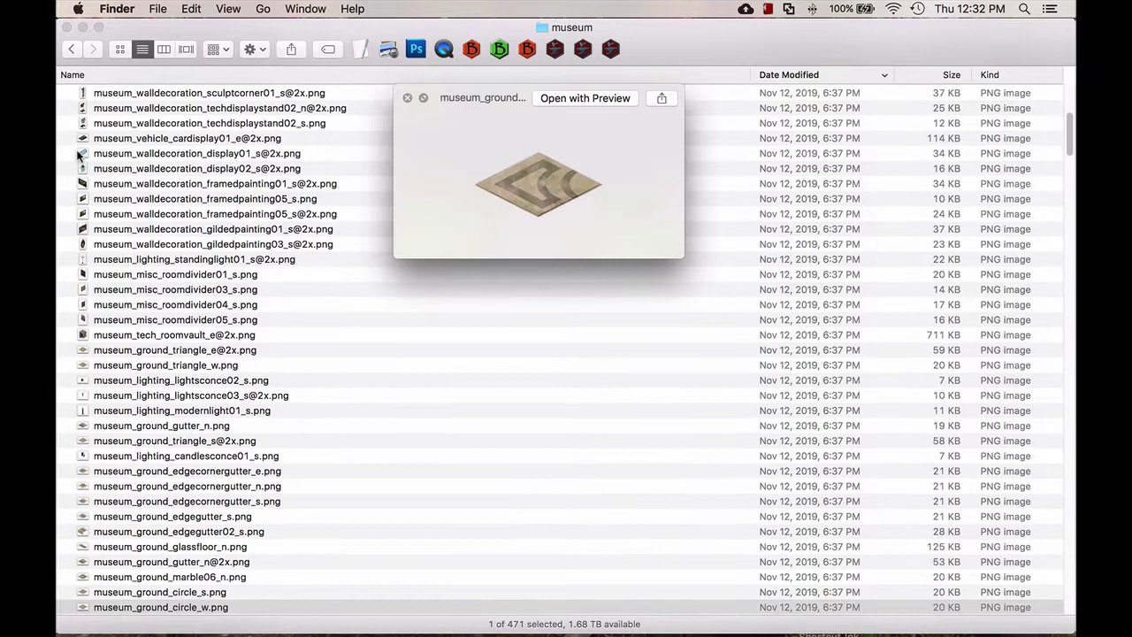
Step: Preview the bench, velvet ropes, desks, display case, bed, water and stairway floors, plinth statue and wall end
key(Down)
key(Down)
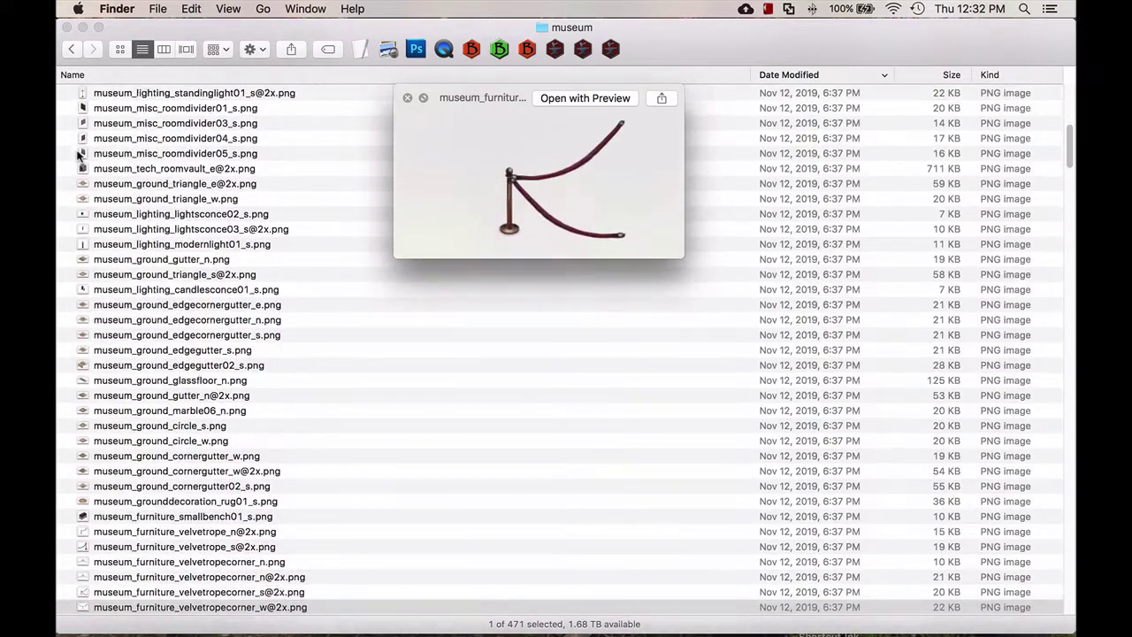
key(Down)
key(Down)
key(Down)
key(Down)
key(Down)
key(Down)
key(Down)
key(Down)
key(Down)
key(Down)
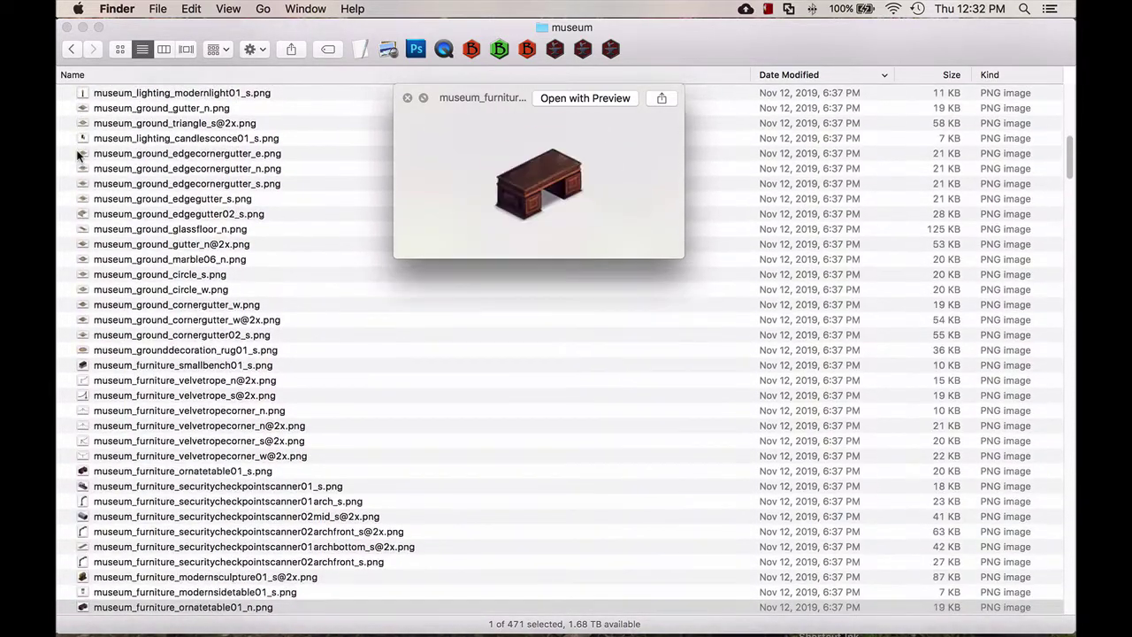
key(Down)
key(Down)
key(Down)
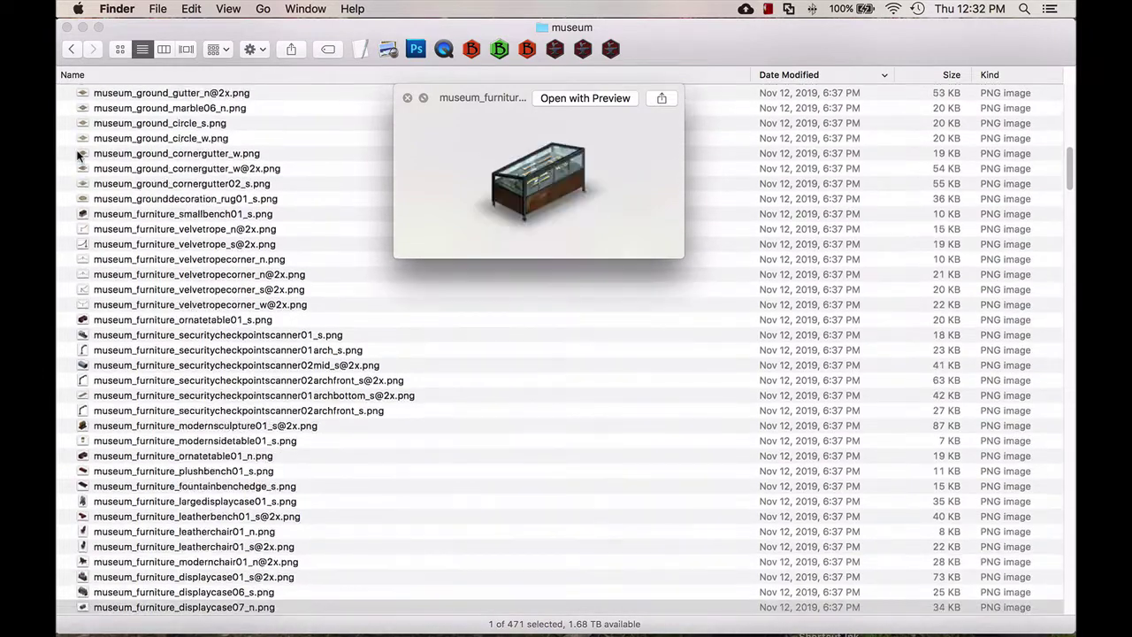
key(Down)
key(Down)
key(Down)
key(Down)
key(Down)
key(Down)
key(Down)
key(Down)
key(Down)
key(Down)
key(Down)
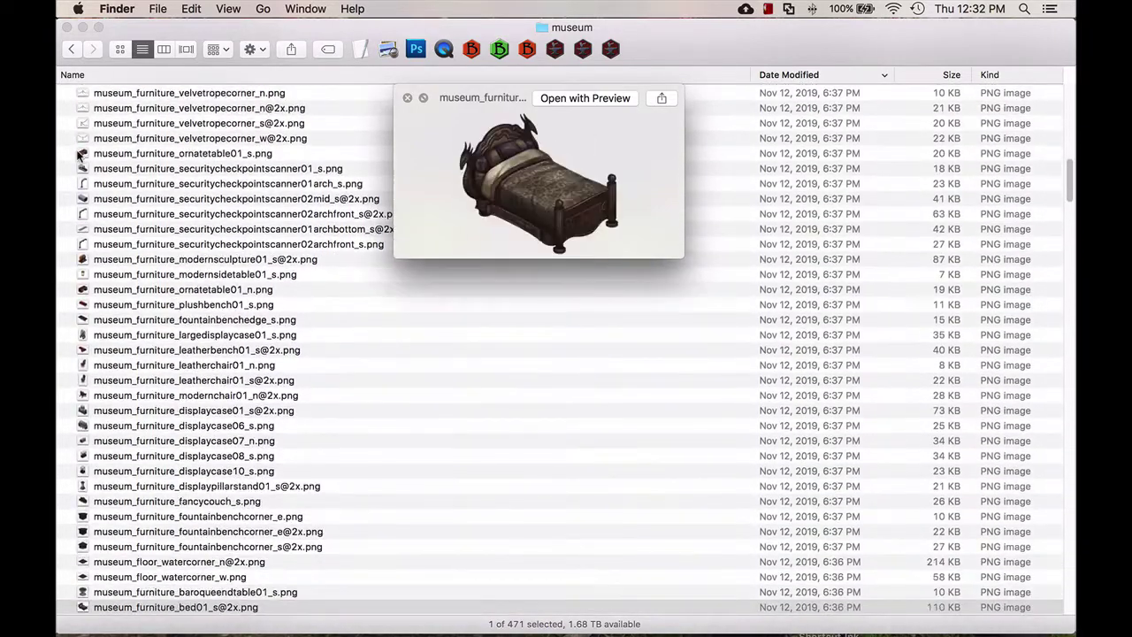
key(Down)
key(Down)
key(Down)
key(Down)
key(Down)
key(Down)
key(Down)
key(Down)
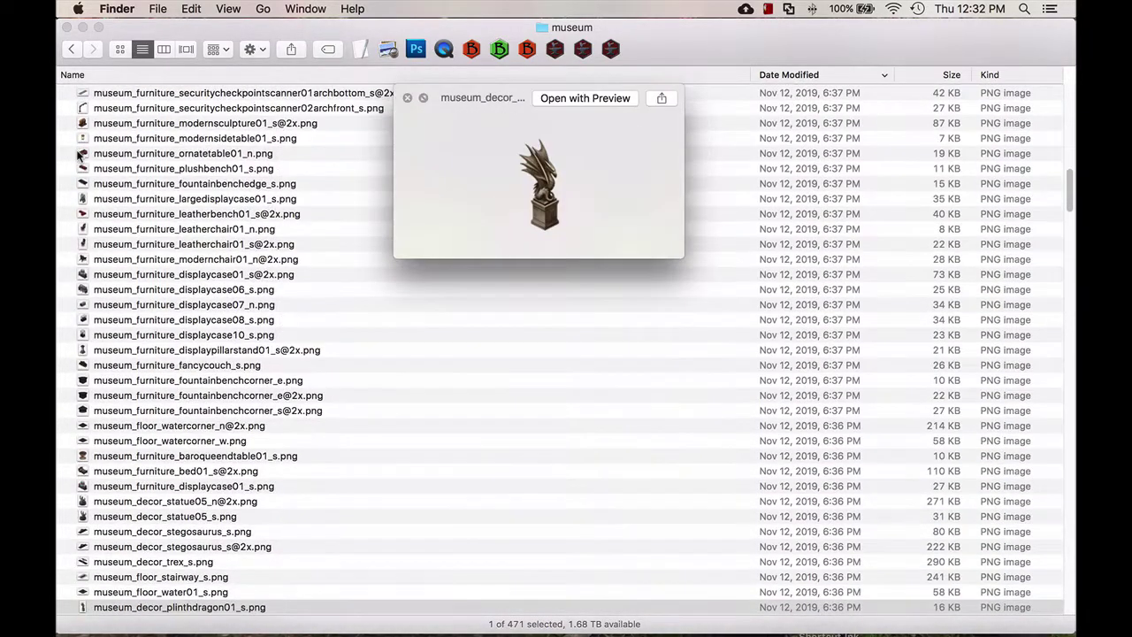
key(Up)
key(Up)
key(Down)
key(Down)
key(Down)
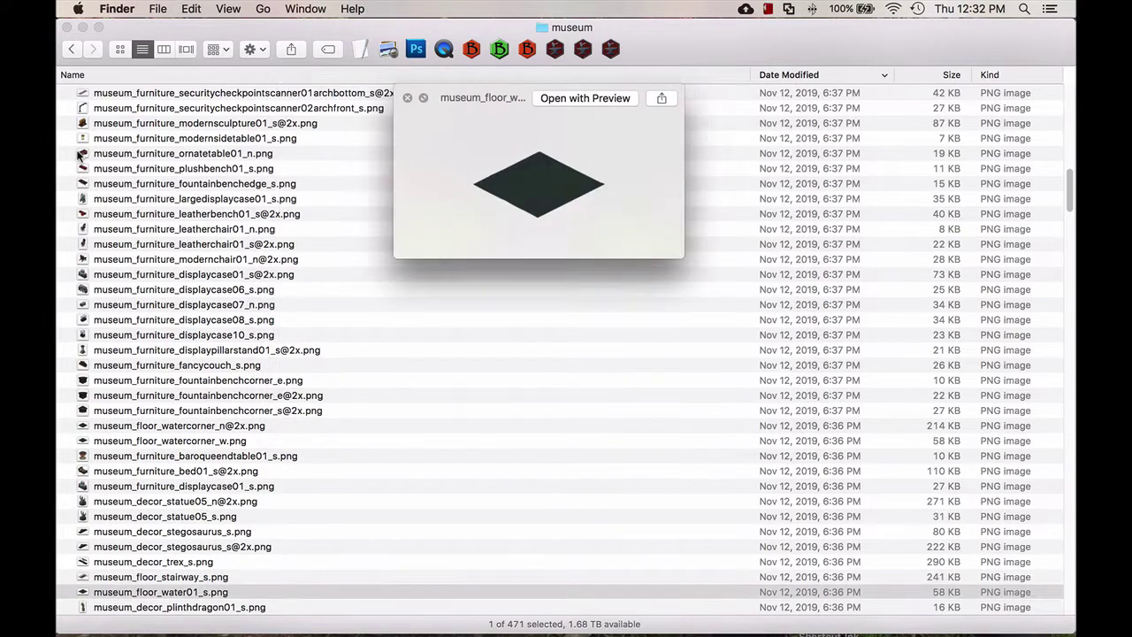
key(Down)
key(Down)
key(Down)
key(Down)
key(Down)
key(Down)
key(Down)
key(Down)
key(Down)
key(Down)
key(Down)
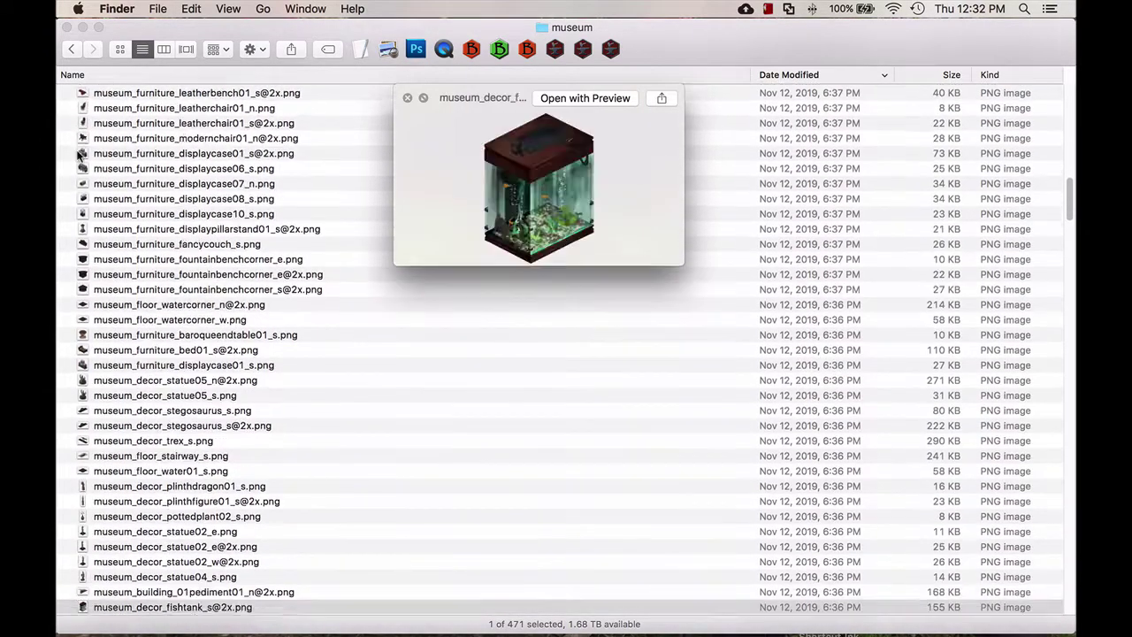
Step: Preview the museum front door wall, wall column, filigree decor, circular ground tile, couch and painted vase
key(Down)
key(Down)
key(Down)
key(Down)
key(Down)
key(Down)
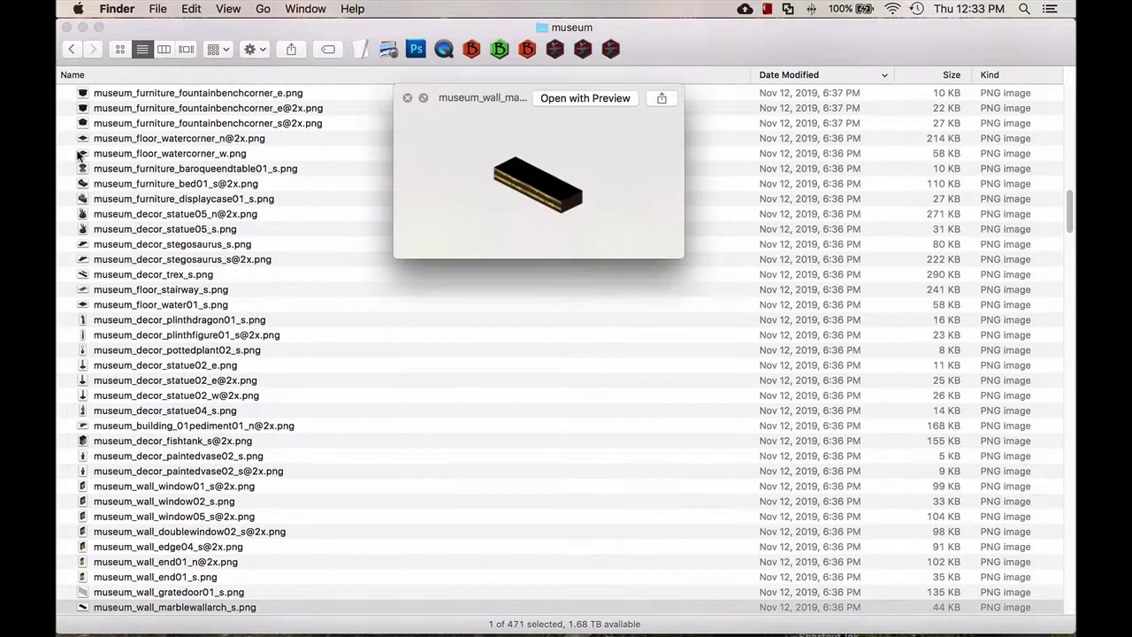
key(Down)
key(Down)
key(Down)
key(Down)
key(Down)
key(Down)
key(Down)
key(Down)
key(Down)
key(Down)
key(Down)
key(Down)
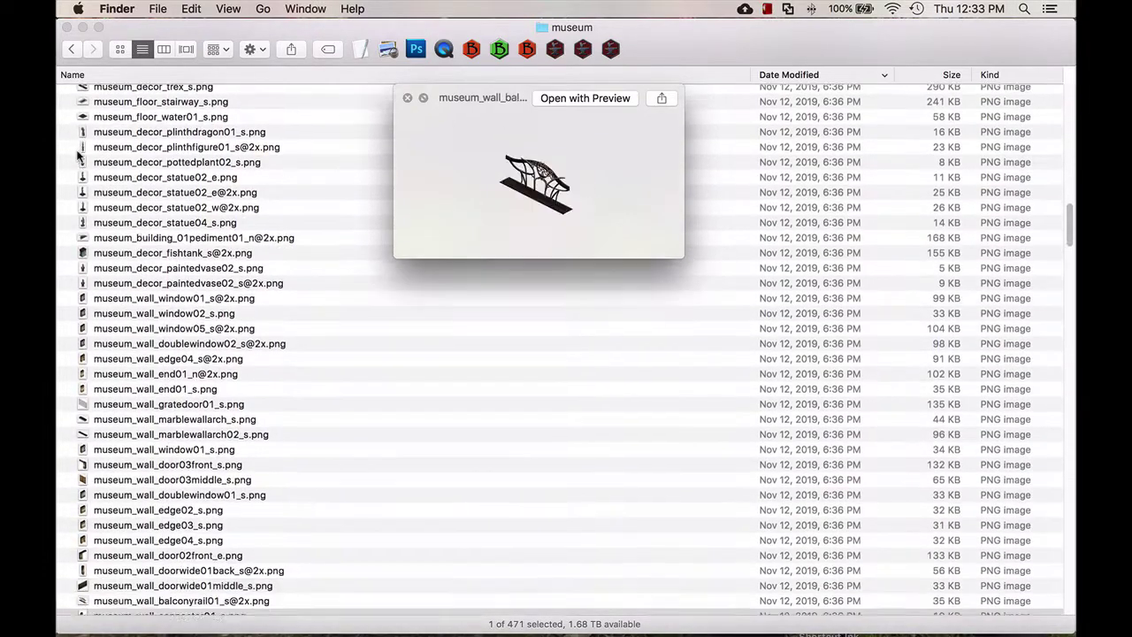
key(Down)
key(Down)
key(Down)
key(Down)
key(Down)
key(Down)
key(Down)
key(Down)
key(Down)
key(Down)
key(Down)
key(Down)
key(Down)
key(Down)
key(Down)
key(Down)
key(Down)
key(Down)
key(Down)
key(Down)
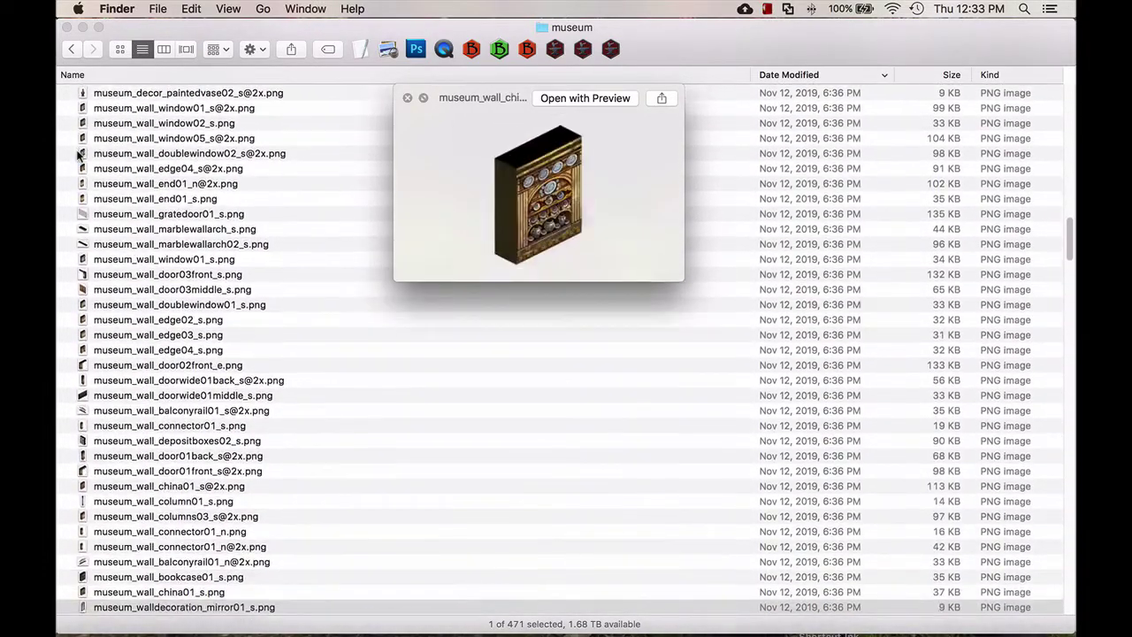
key(Down)
key(Down)
key(Down)
key(Down)
key(Down)
key(Down)
key(Down)
key(Down)
key(Down)
key(Down)
key(Down)
key(Down)
key(Down)
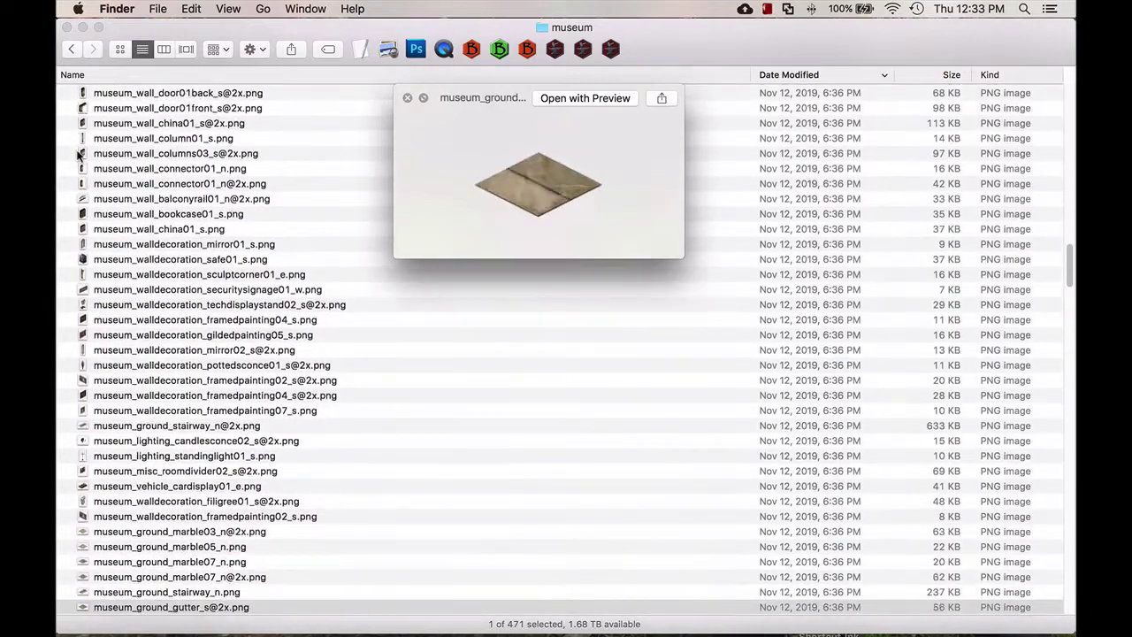
key(Down)
key(Down)
key(Down)
key(Down)
key(Down)
key(Down)
key(Down)
key(Down)
key(Down)
key(Down)
key(Down)
key(Down)
key(Down)
key(Down)
key(Down)
key(Down)
key(Down)
key(Down)
key(Down)
key(Down)
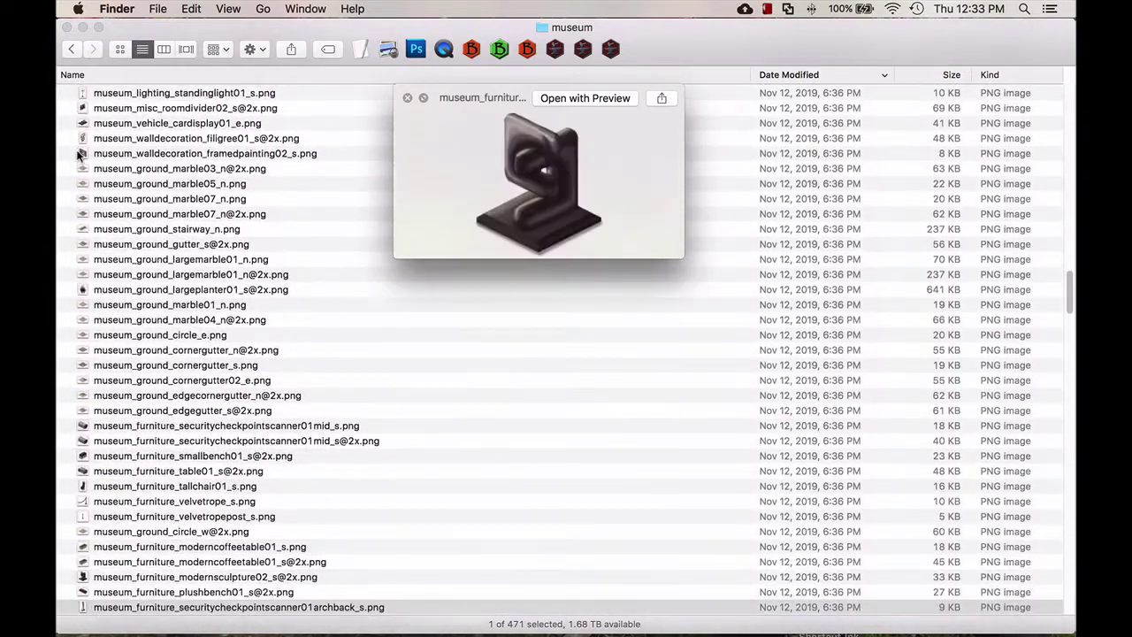
key(Down)
key(Down)
key(Down)
key(Down)
key(Down)
key(Down)
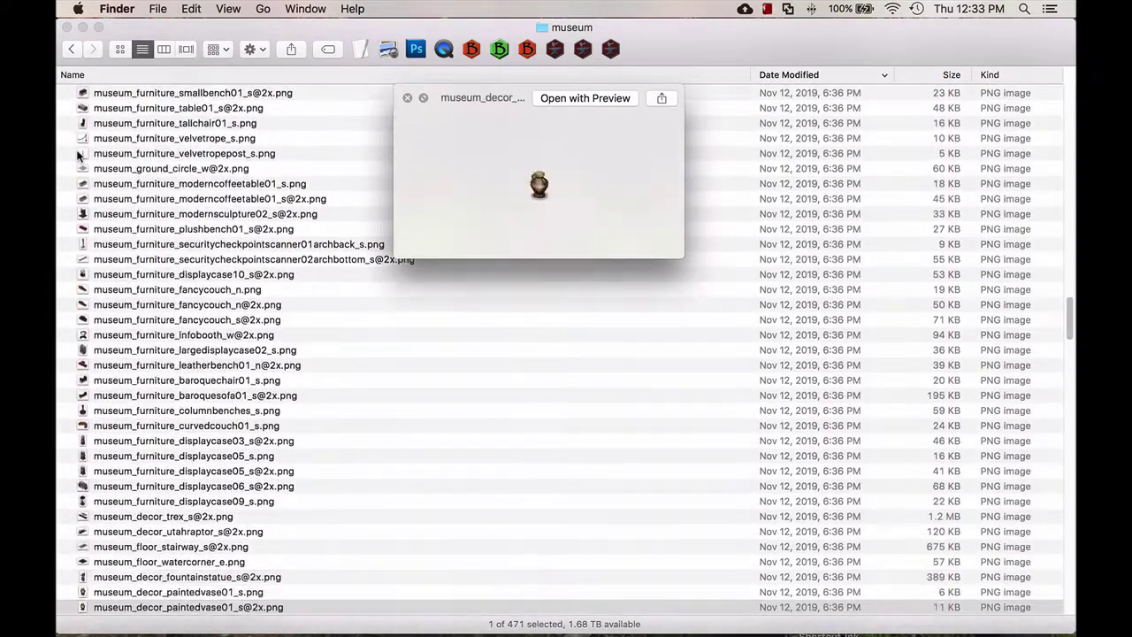
key(Down)
key(Down)
key(Down)
key(Down)
key(Down)
key(Down)
key(Down)
key(Down)
key(Down)
key(Down)
key(Down)
key(Down)
key(Down)
key(Down)
key(Down)
key(Down)
key(Down)
key(Down)
key(Down)
key(Down)
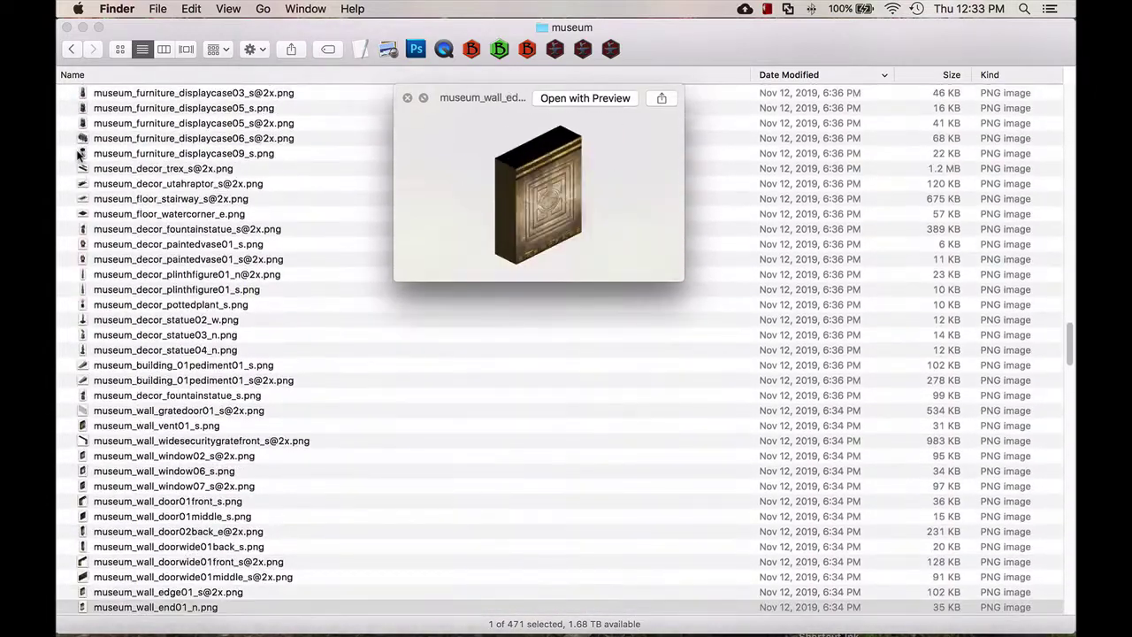
Step: Preview a wall decoration, ground tile, Utah raptor decor, wall window, wall monitor and corner gutter tile
key(Down)
key(Down)
key(Down)
key(Down)
key(Down)
key(Down)
key(Down)
key(Down)
key(Down)
key(Down)
key(Down)
key(Down)
key(Down)
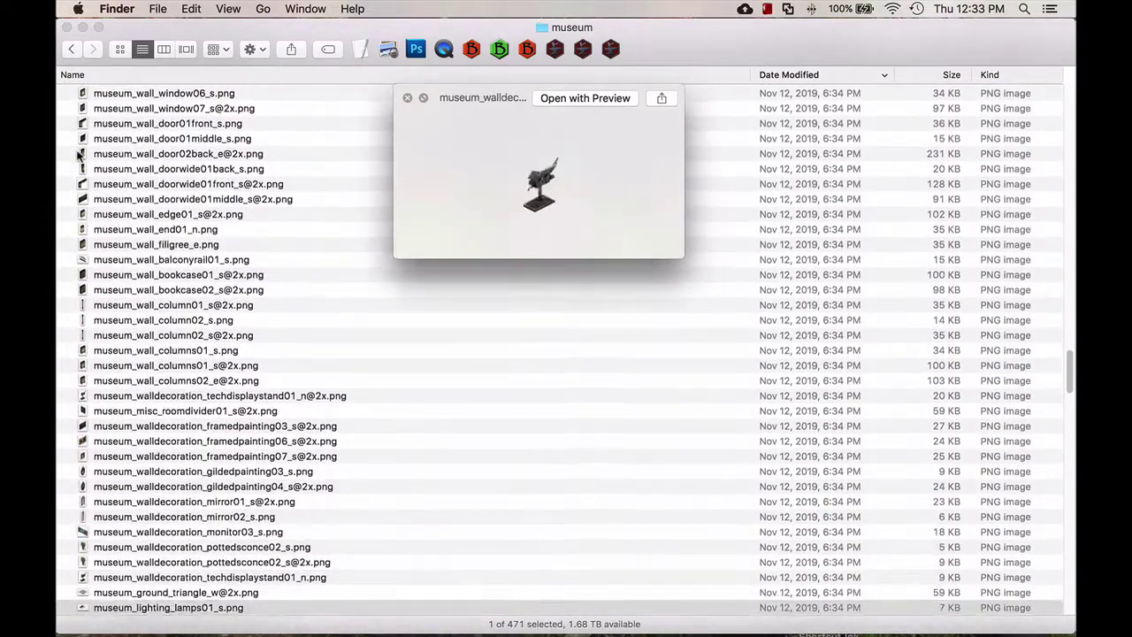
key(Down)
key(Down)
key(Down)
key(Down)
key(Down)
key(Down)
key(Down)
key(Down)
key(Down)
key(Down)
key(Down)
key(Down)
key(Down)
key(Down)
key(Down)
key(Down)
key(Down)
key(Down)
key(Down)
key(Down)
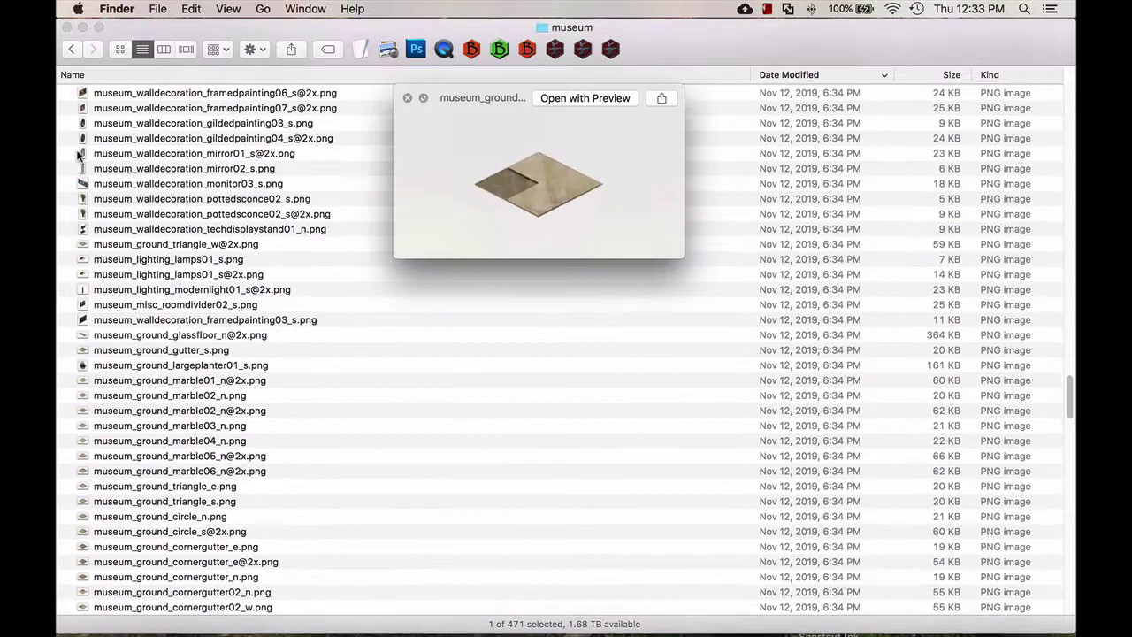
key(Down)
key(Down)
key(Down)
key(Down)
key(Down)
key(Down)
key(Down)
key(Down)
key(Down)
key(Down)
key(Down)
key(Down)
key(Down)
key(Down)
key(Down)
key(Down)
key(Down)
key(Down)
key(Down)
key(Down)
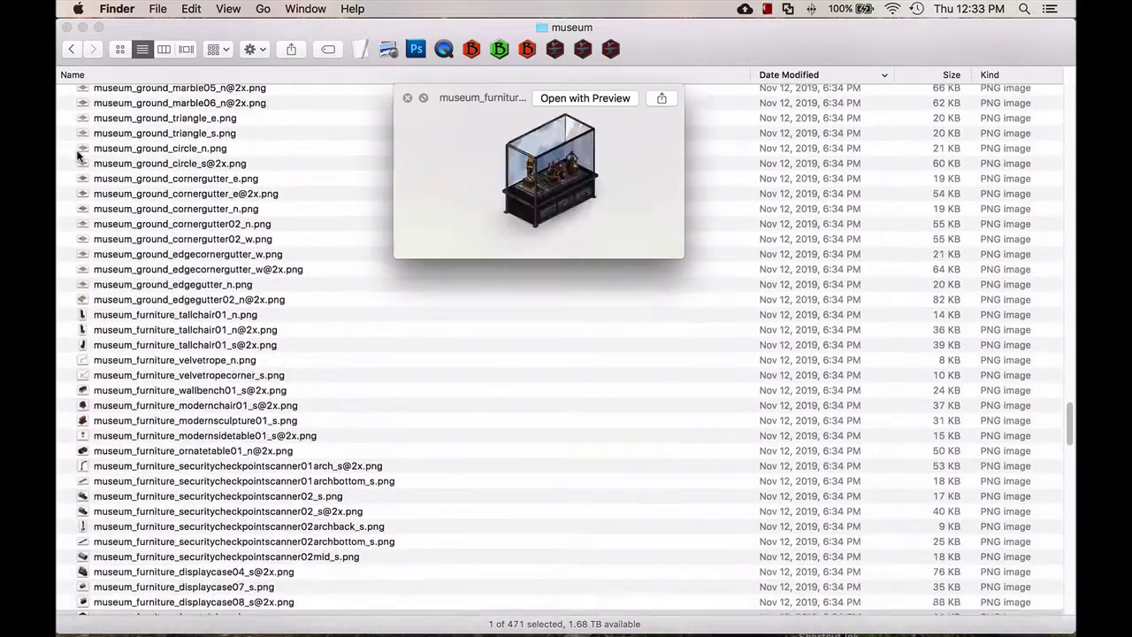
key(Down)
key(Down)
key(Down)
key(Down)
key(Down)
key(Down)
key(Down)
key(Down)
key(Down)
key(Down)
key(Down)
key(Down)
key(Down)
key(Down)
key(Down)
key(Down)
key(Down)
key(Down)
key(Down)
key(Down)
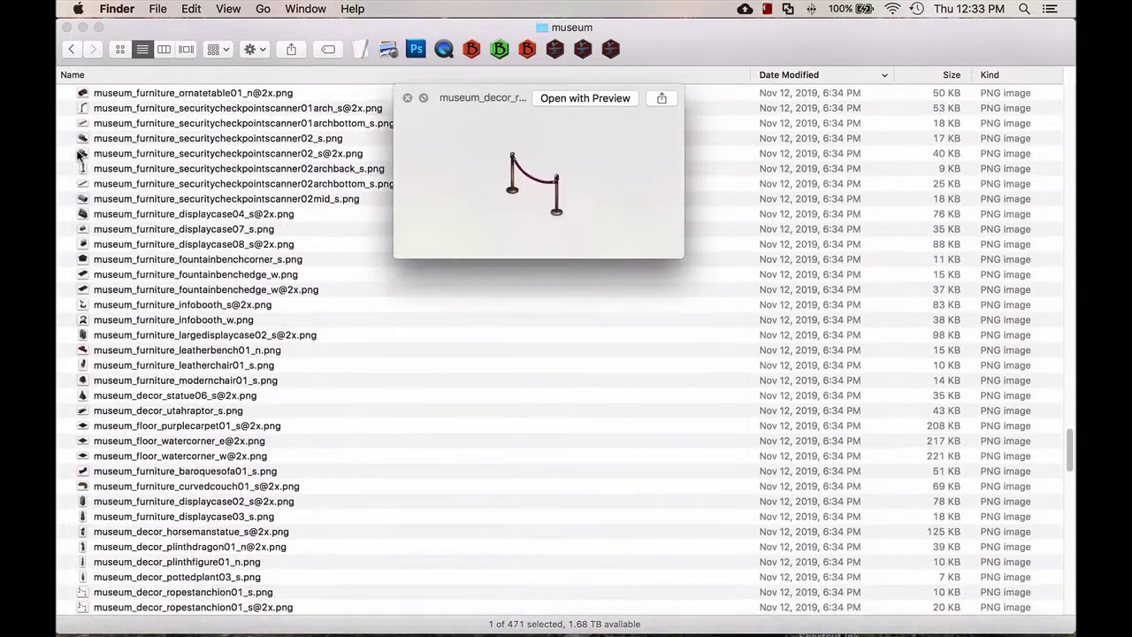
key(Down)
key(Down)
key(Down)
key(Down)
key(Down)
key(Down)
key(Down)
key(Down)
key(Down)
key(Down)
key(Down)
key(Down)
key(Down)
key(Down)
key(Down)
key(Down)
key(Down)
key(Down)
key(Down)
key(Down)
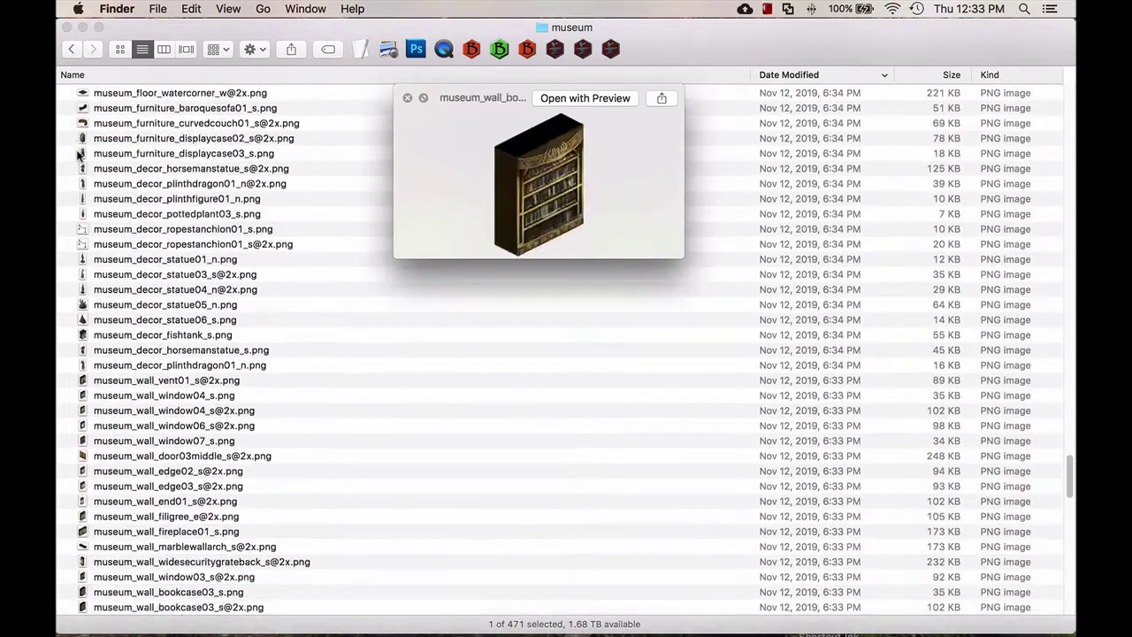
key(Down)
key(Down)
key(Down)
key(Down)
key(Down)
key(Down)
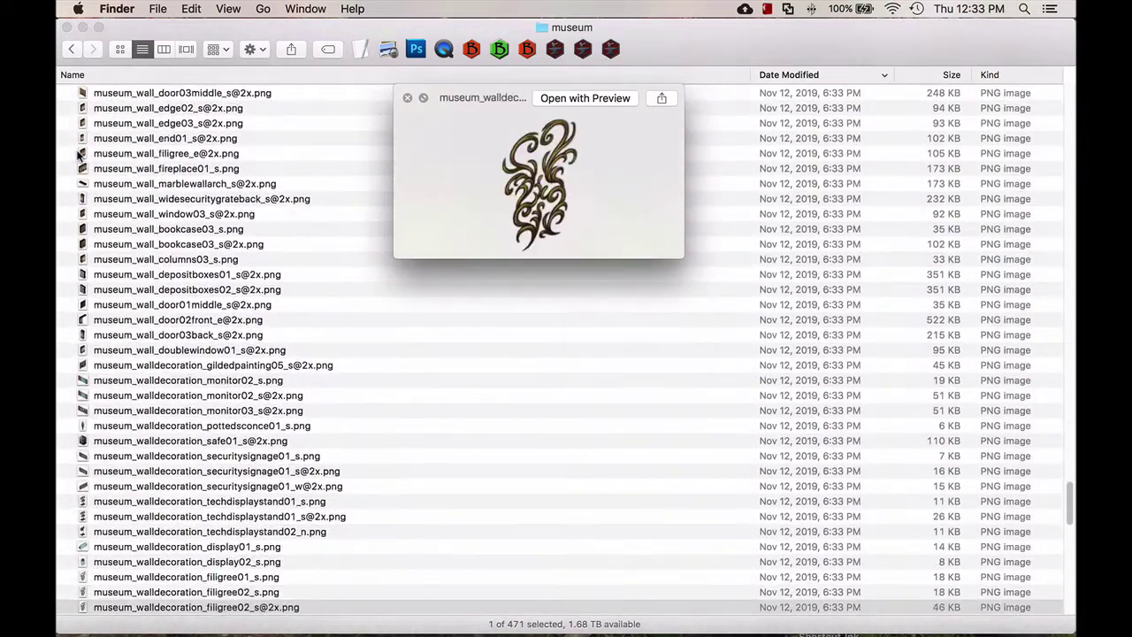
key(Down)
key(Down)
key(Down)
key(Down)
key(Down)
key(Down)
key(Down)
key(Down)
key(Down)
key(Down)
key(Down)
key(Down)
key(Down)
key(Down)
key(Down)
key(Down)
key(Down)
key(Down)
key(Down)
key(Down)
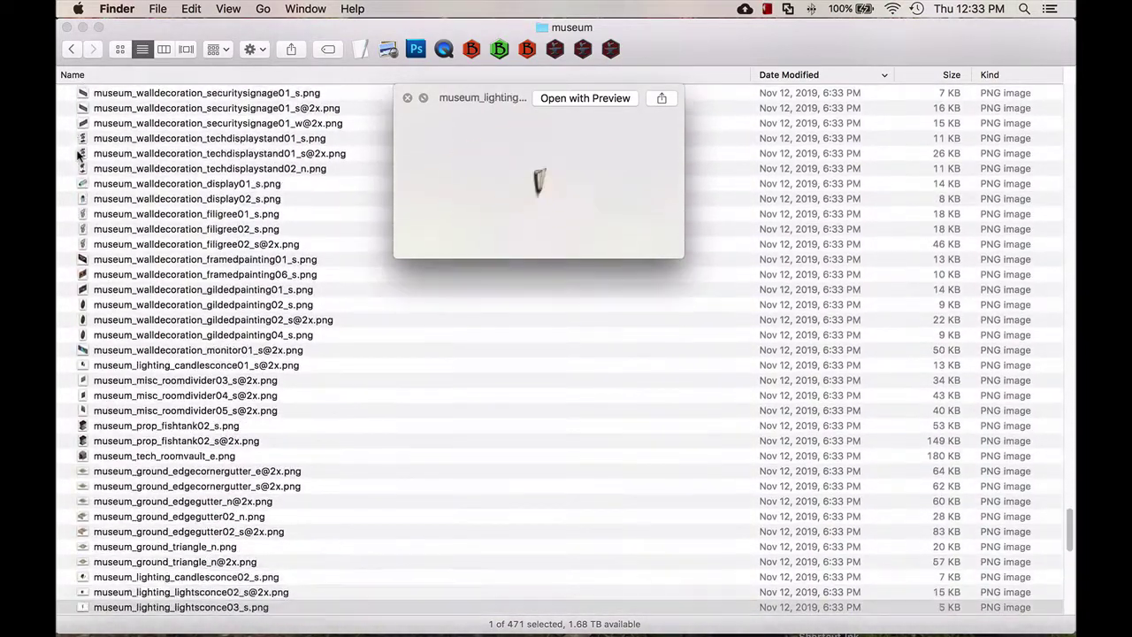
key(space)
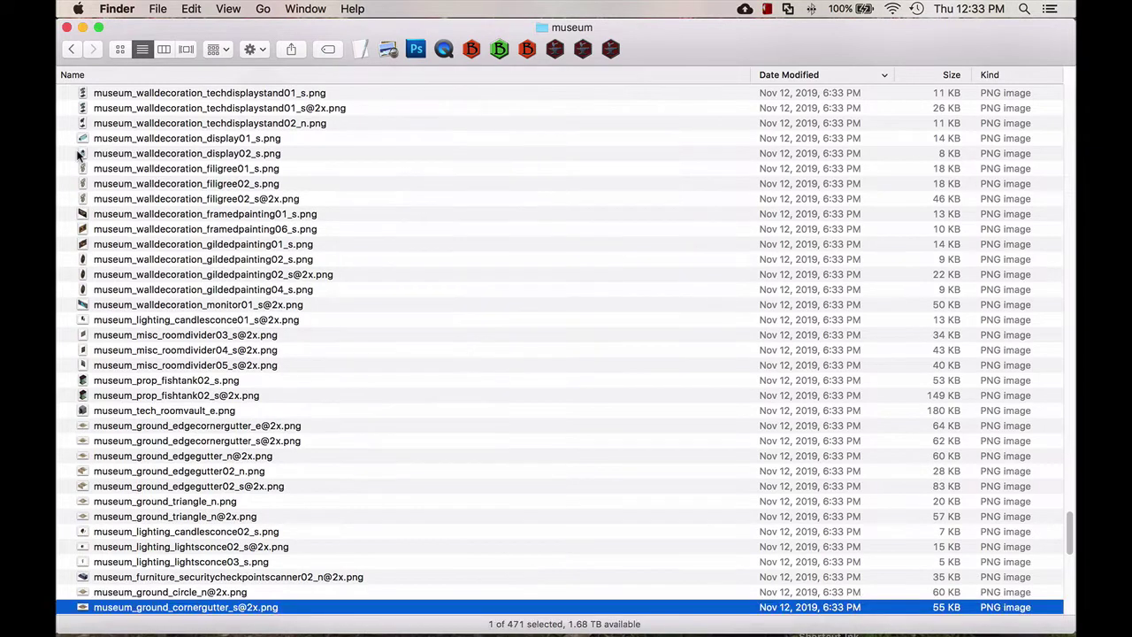